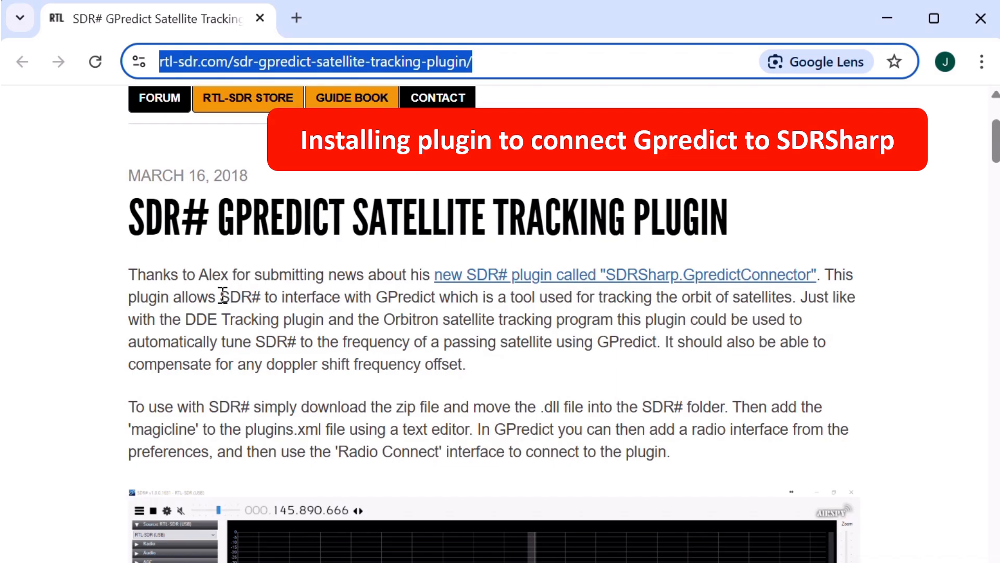
Read the SDR# GPredict plugin article, examining its installation instructions and the example screenshot of the connected programs.
{"action": "double_click", "coordinate": [217, 274]}
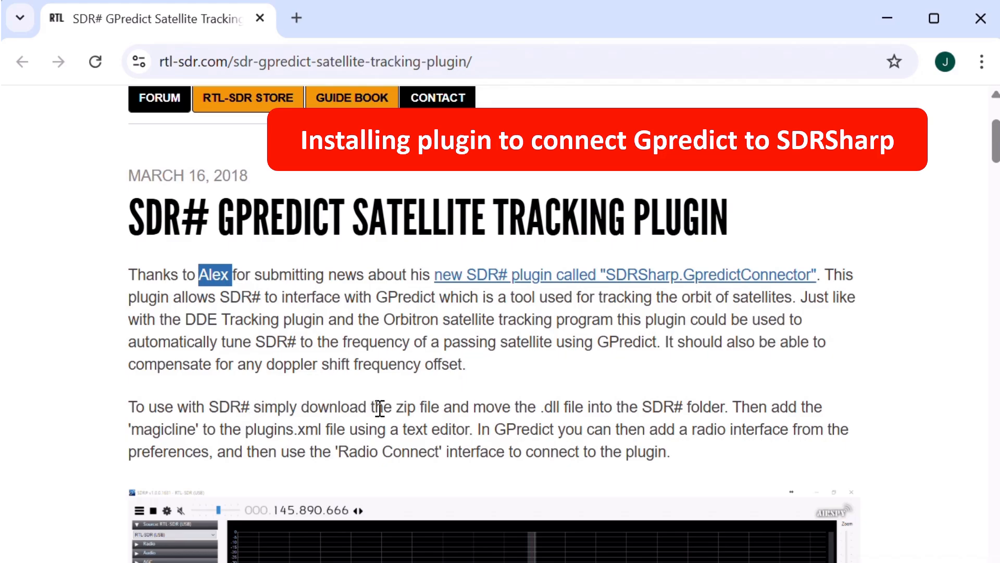
{"action": "left_click_drag", "start_coordinate": [396, 408], "coordinate": [452, 408]}
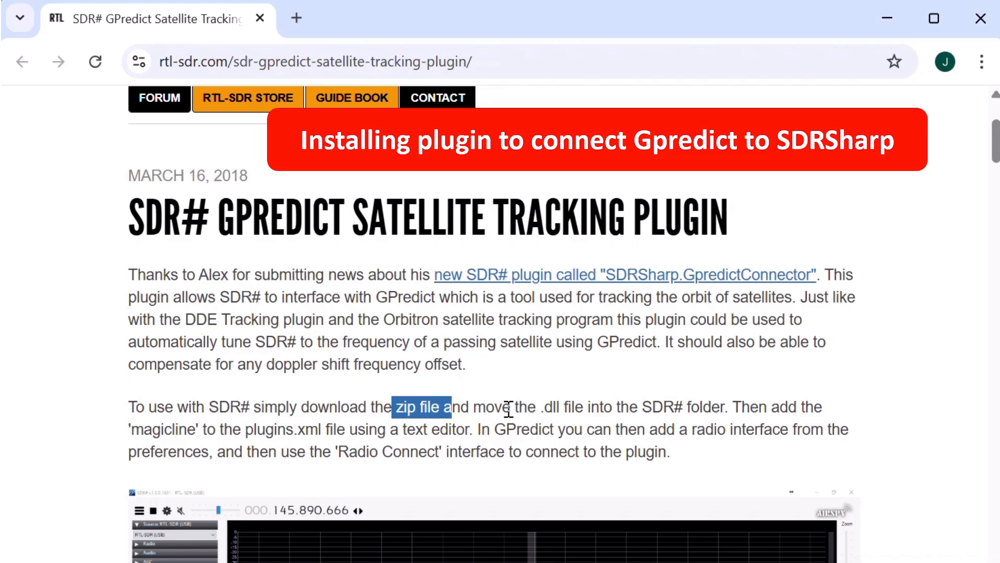
{"action": "left_click_drag", "start_coordinate": [537, 408], "coordinate": [738, 406]}
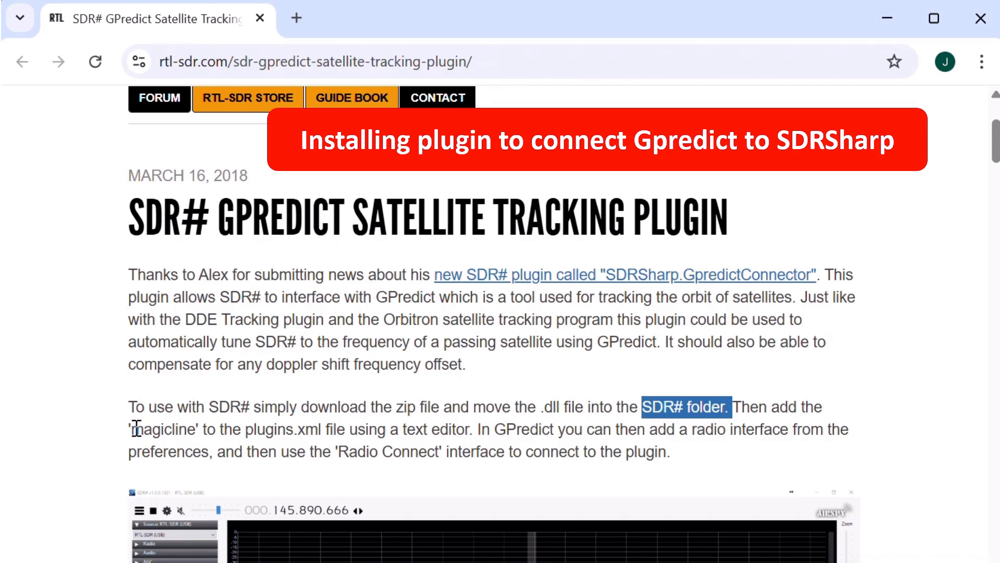
{"action": "left_click_drag", "start_coordinate": [129, 430], "coordinate": [195, 429]}
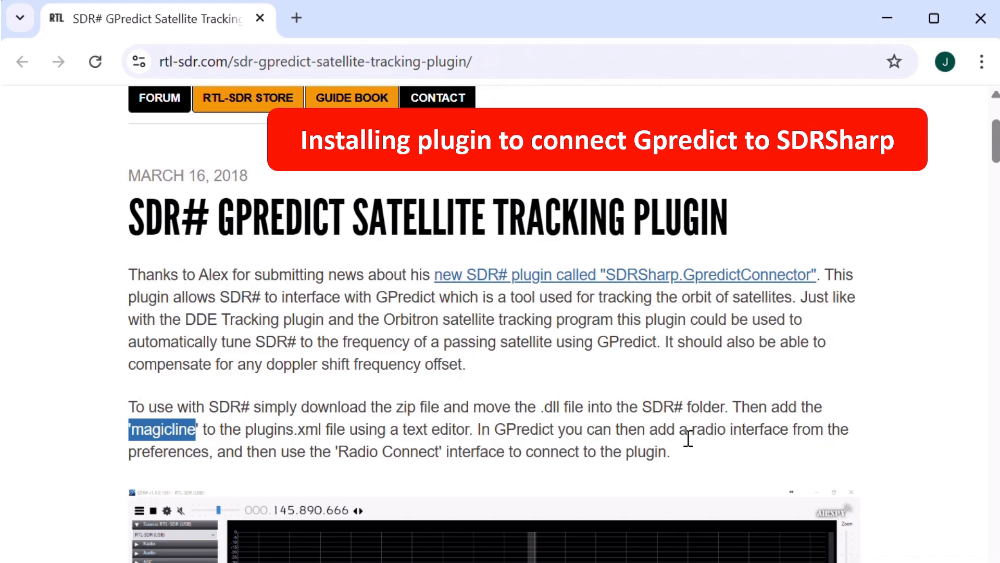
{"action": "left_click_drag", "start_coordinate": [689, 430], "coordinate": [783, 432]}
{"action": "double_click", "coordinate": [177, 451]}
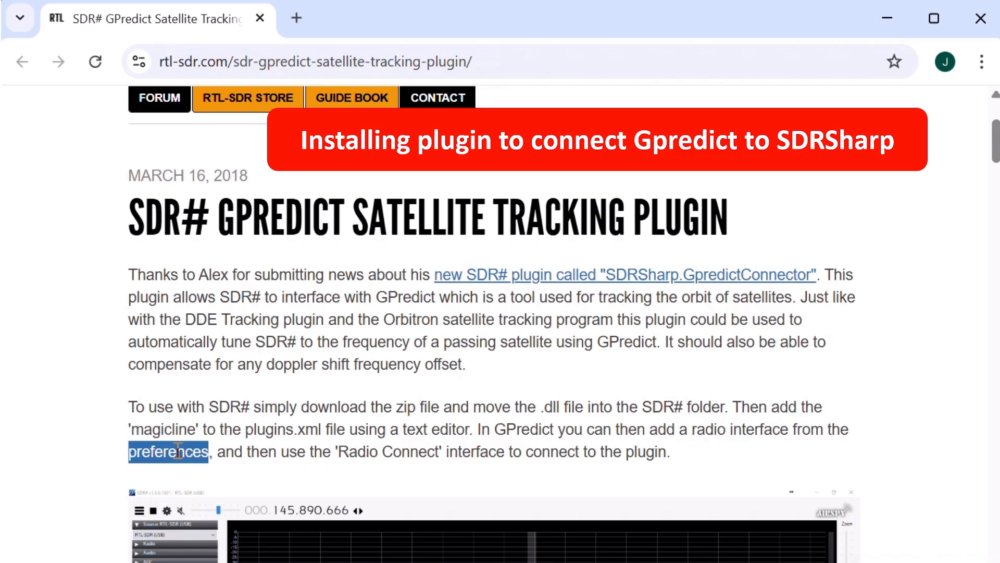
{"action": "left_click_drag", "start_coordinate": [338, 451], "coordinate": [617, 448]}
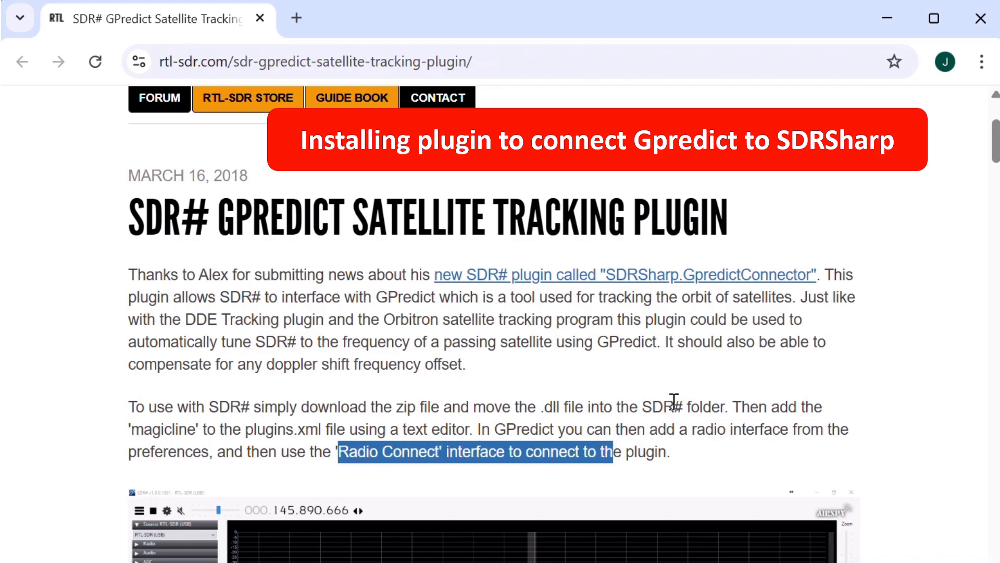
{"action": "scroll", "coordinate": [676, 401], "scroll_direction": "down", "scroll_amount": 5}
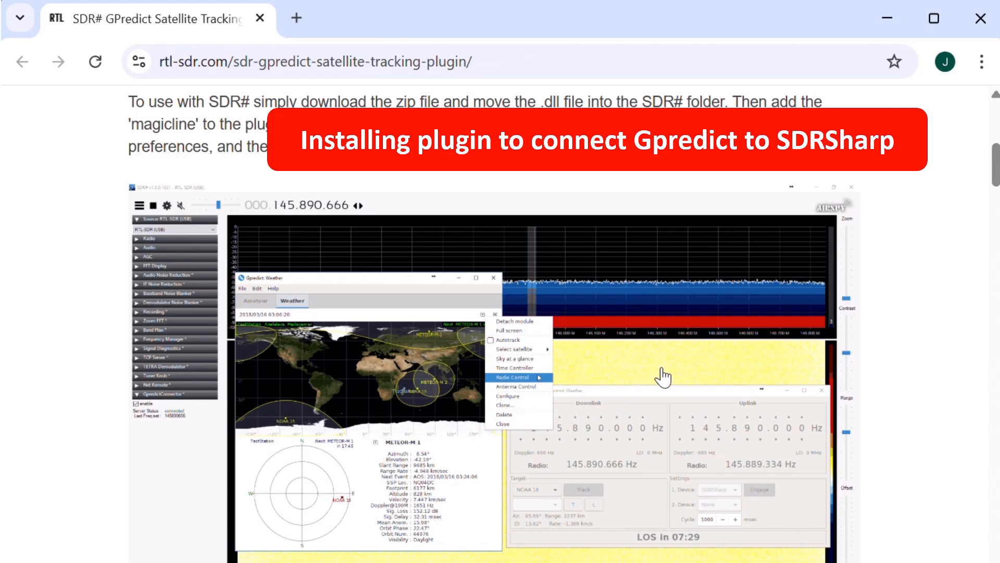
{"action": "scroll", "coordinate": [179, 344], "scroll_direction": "down", "scroll_amount": 4}
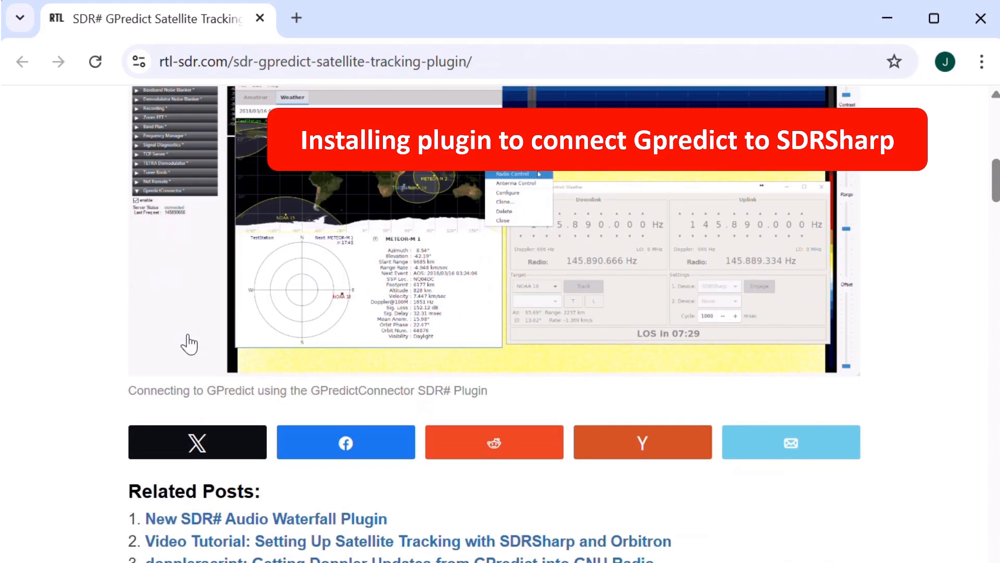
{"action": "scroll", "coordinate": [463, 340], "scroll_direction": "up", "scroll_amount": 9}
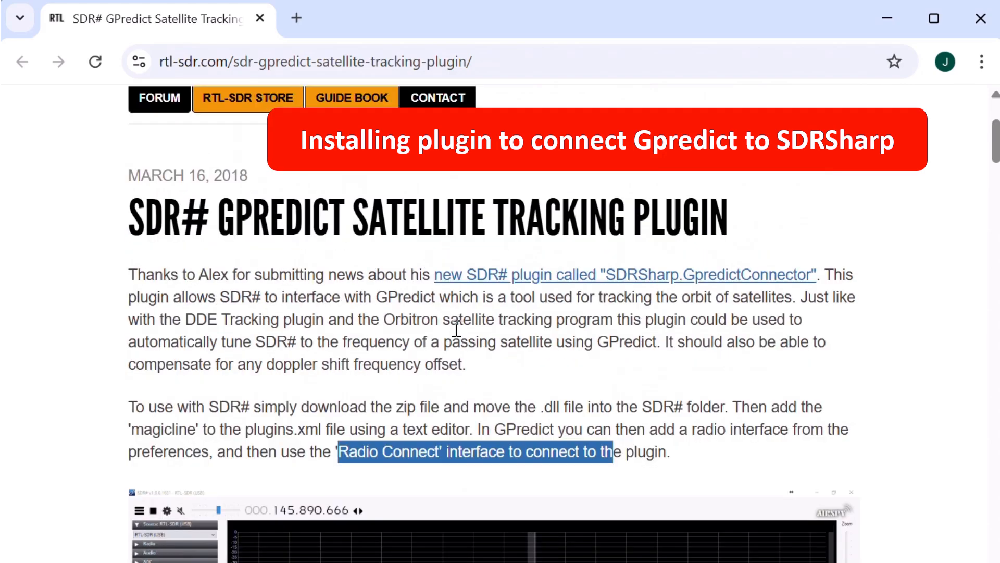
{"action": "left_click", "coordinate": [699, 461]}
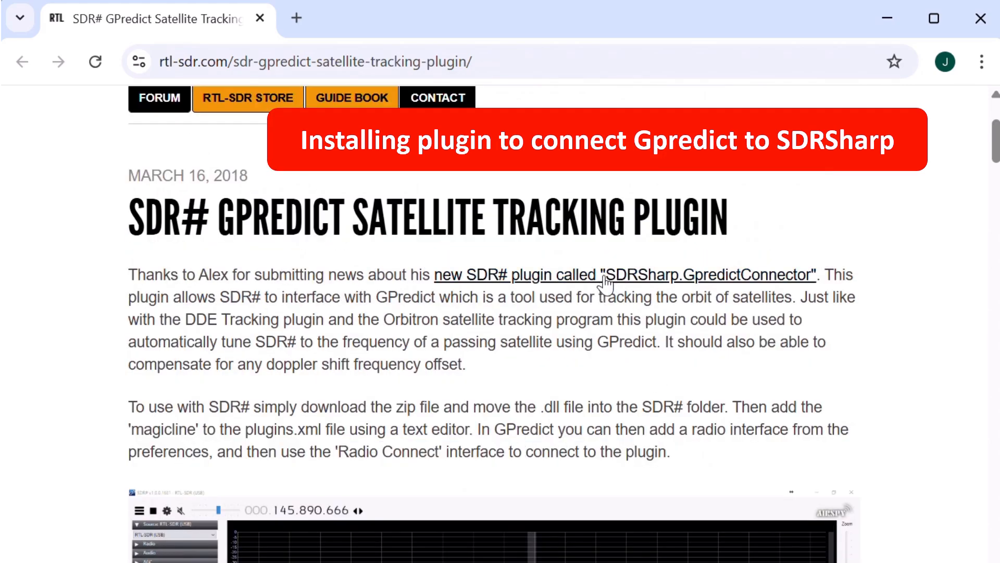
Open the SDRSharp.GpredictConnector project page from the article and read the README's download and install instructions.
{"action": "left_click", "coordinate": [605, 283]}
{"action": "left_click", "coordinate": [380, 60]}
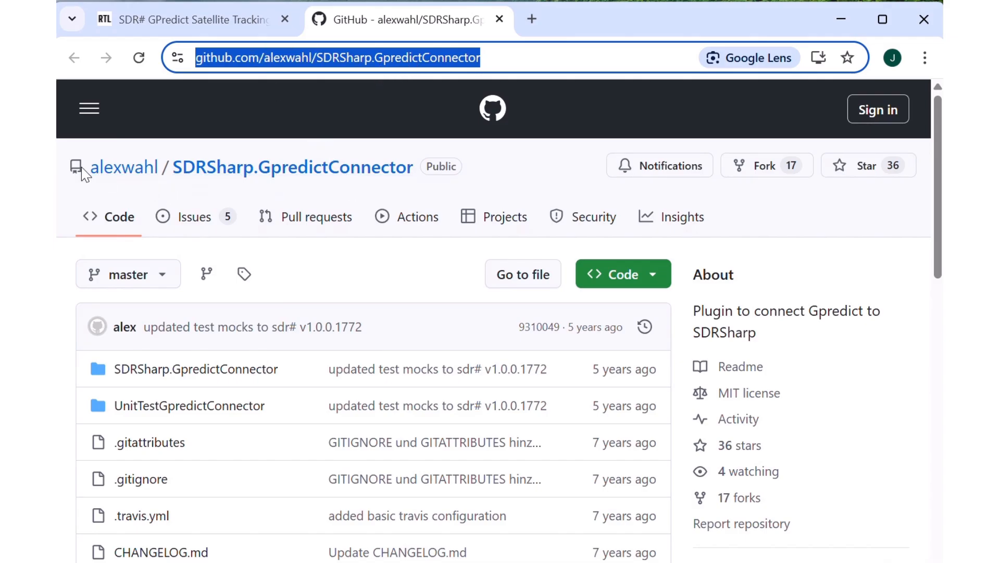
{"action": "scroll", "coordinate": [423, 182], "scroll_direction": "down", "scroll_amount": 2}
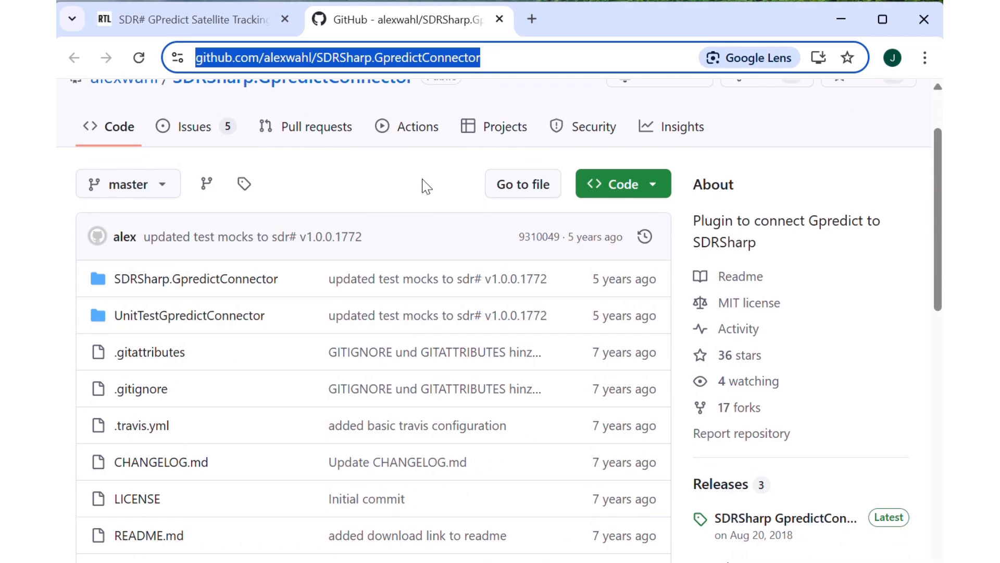
{"action": "scroll", "coordinate": [426, 187], "scroll_direction": "down", "scroll_amount": 9}
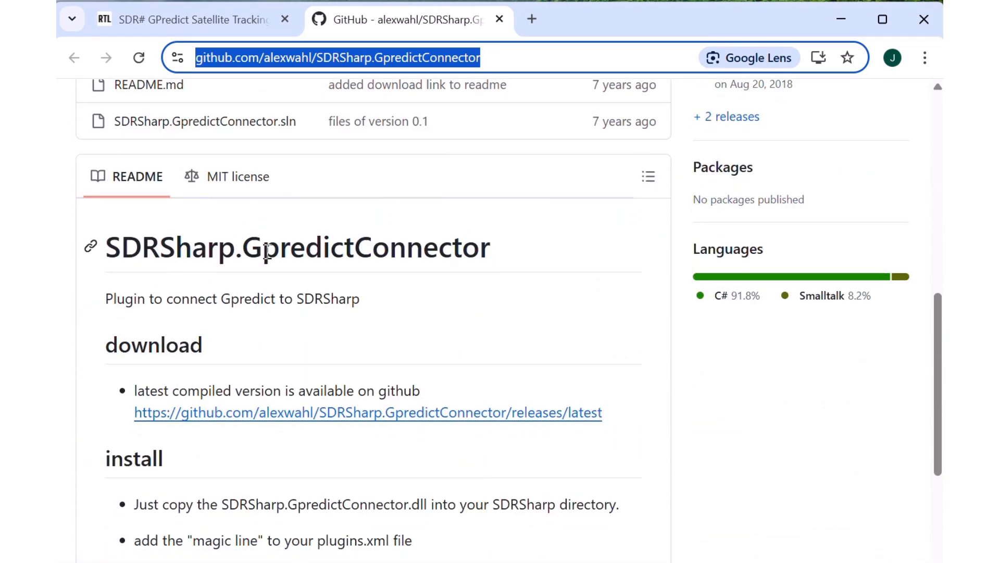
{"action": "scroll", "coordinate": [447, 249], "scroll_direction": "down", "scroll_amount": 2}
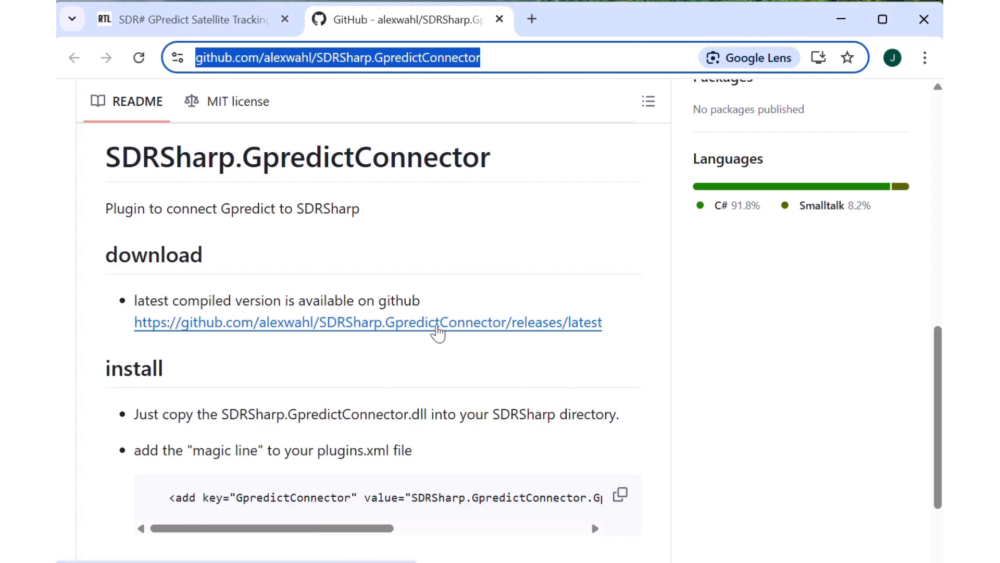
{"action": "scroll", "coordinate": [358, 324], "scroll_direction": "down", "scroll_amount": 2}
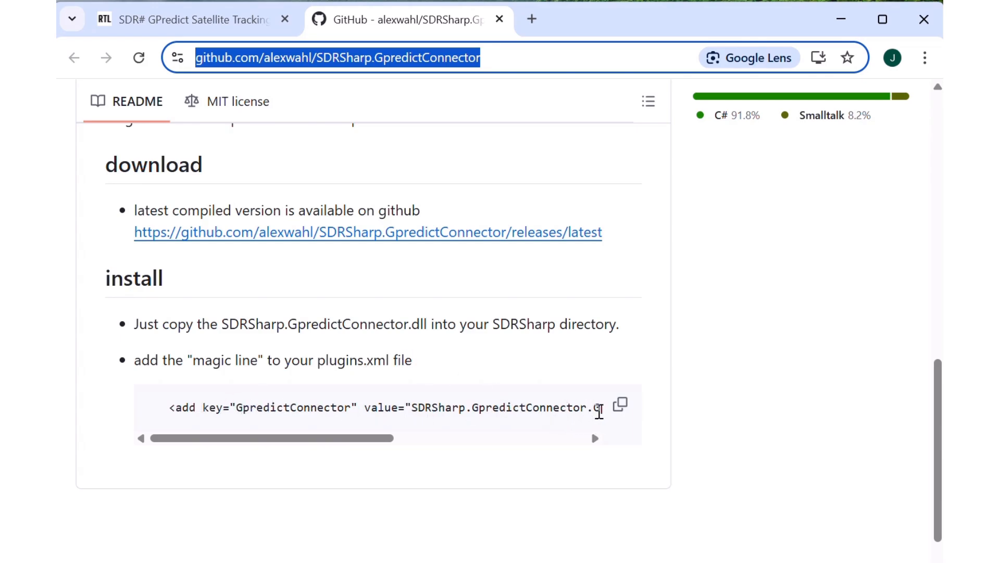
{"action": "left_click_drag", "start_coordinate": [349, 440], "coordinate": [314, 436]}
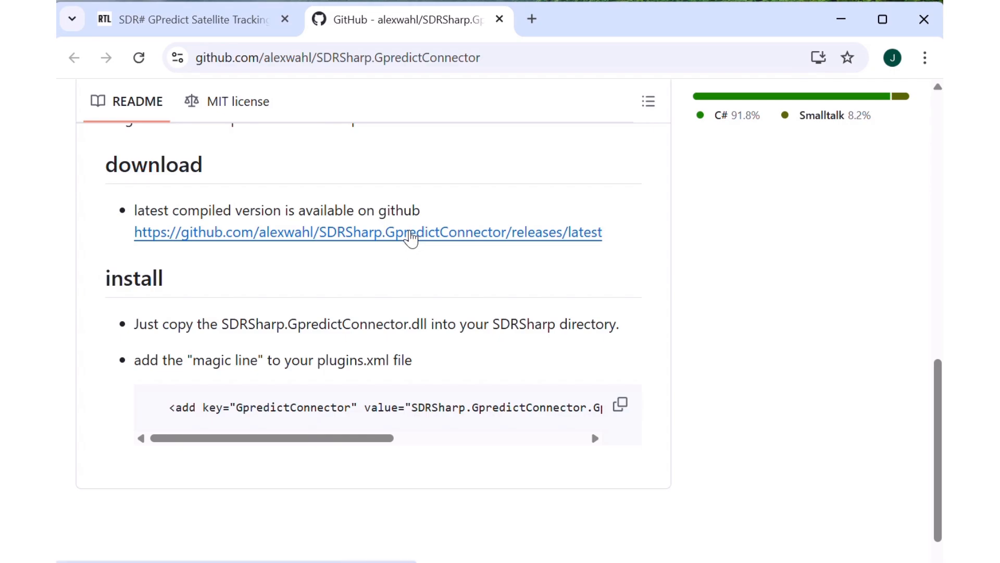
Open the latest release of the connector and download SDRSharp.GpredictConnector-v0.3.zip from its assets.
{"action": "left_click", "coordinate": [411, 233]}
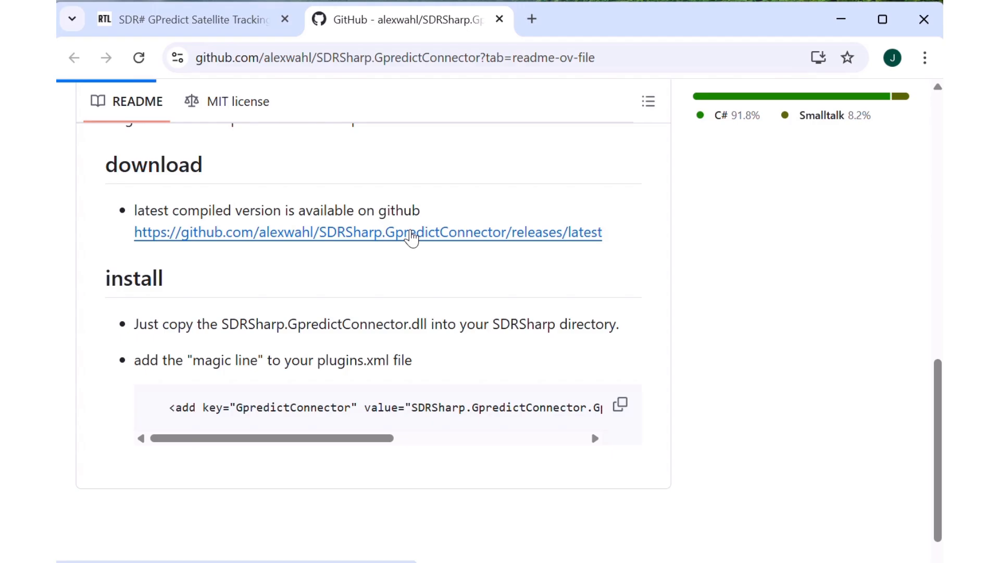
{"action": "scroll", "coordinate": [415, 237], "scroll_direction": "down", "scroll_amount": 8}
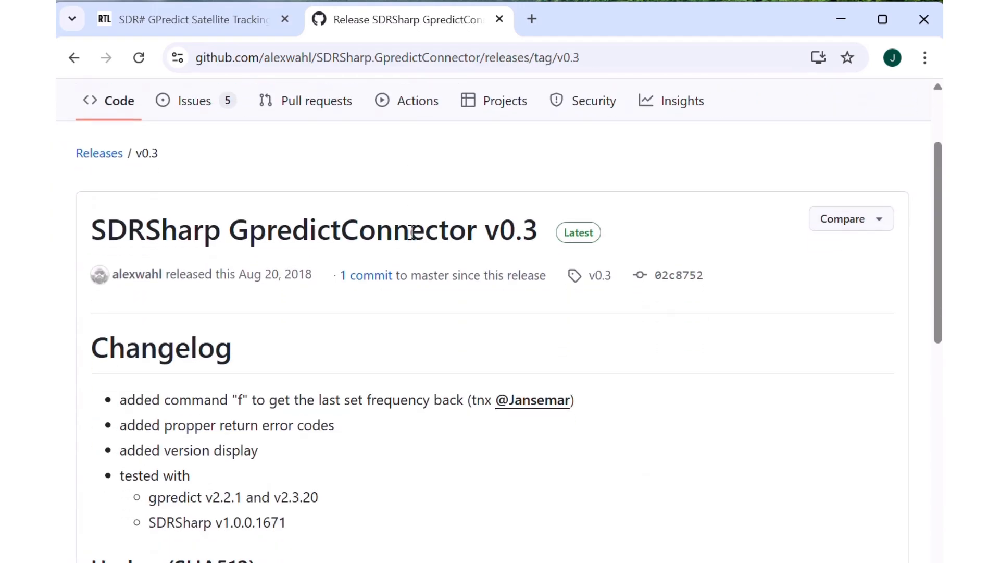
{"action": "scroll", "coordinate": [410, 234], "scroll_direction": "down", "scroll_amount": 5}
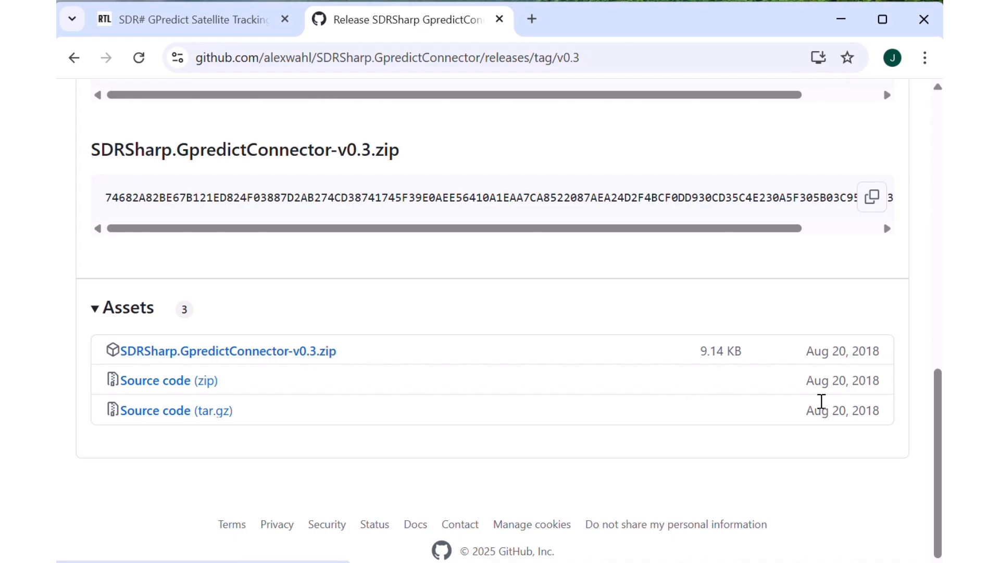
{"action": "left_click_drag", "start_coordinate": [880, 348], "coordinate": [793, 354]}
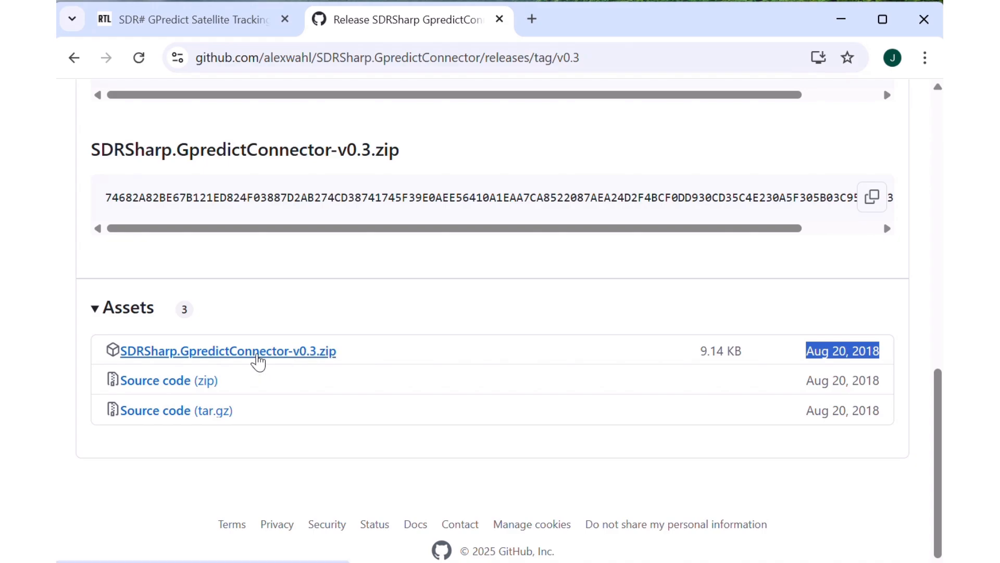
{"action": "left_click", "coordinate": [257, 354]}
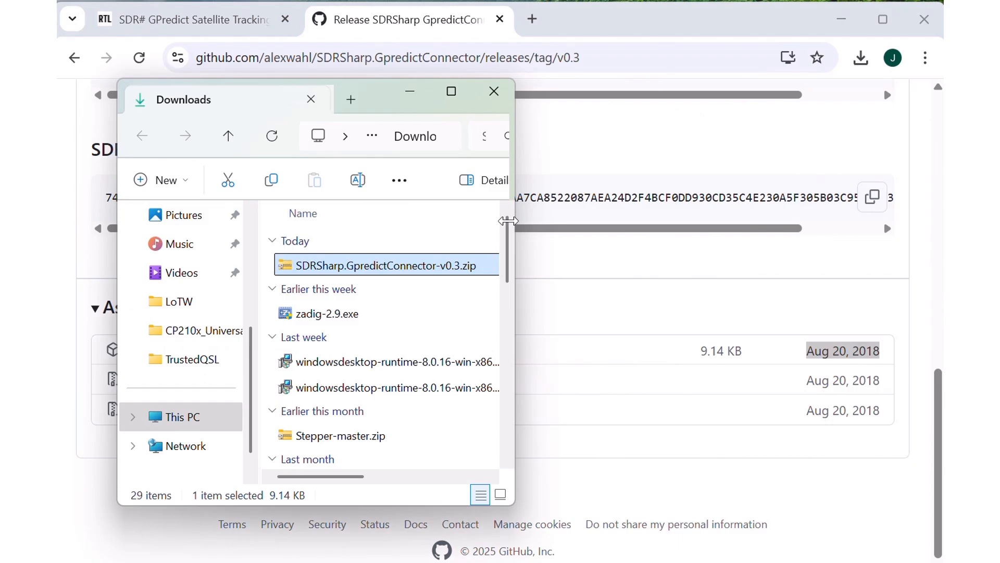
Minimize the browser, open the sdrsharp-x86 folder from the desktop and place its window beside the Downloads window.
{"action": "left_click_drag", "start_coordinate": [508, 221], "coordinate": [472, 220]}
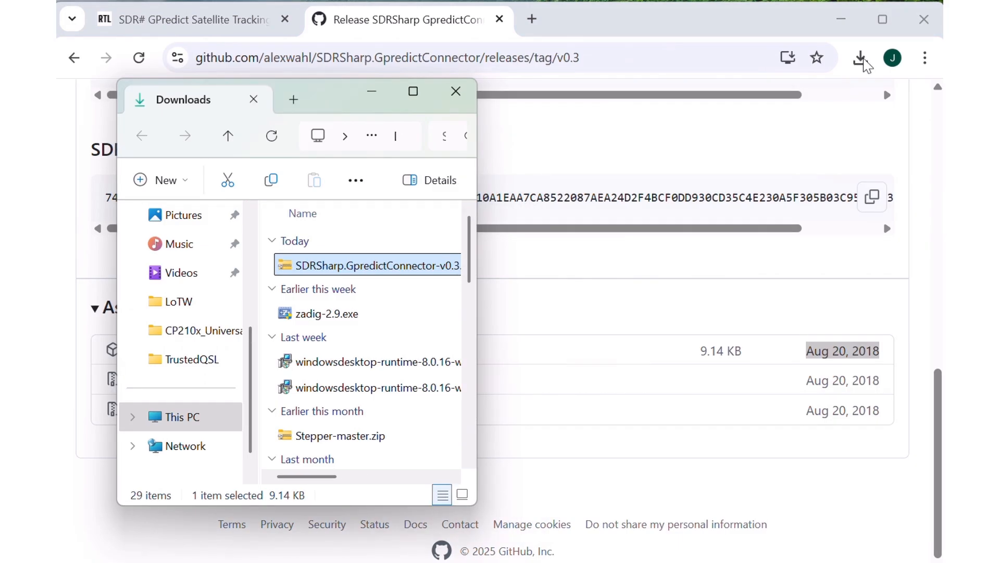
{"action": "left_click", "coordinate": [842, 25]}
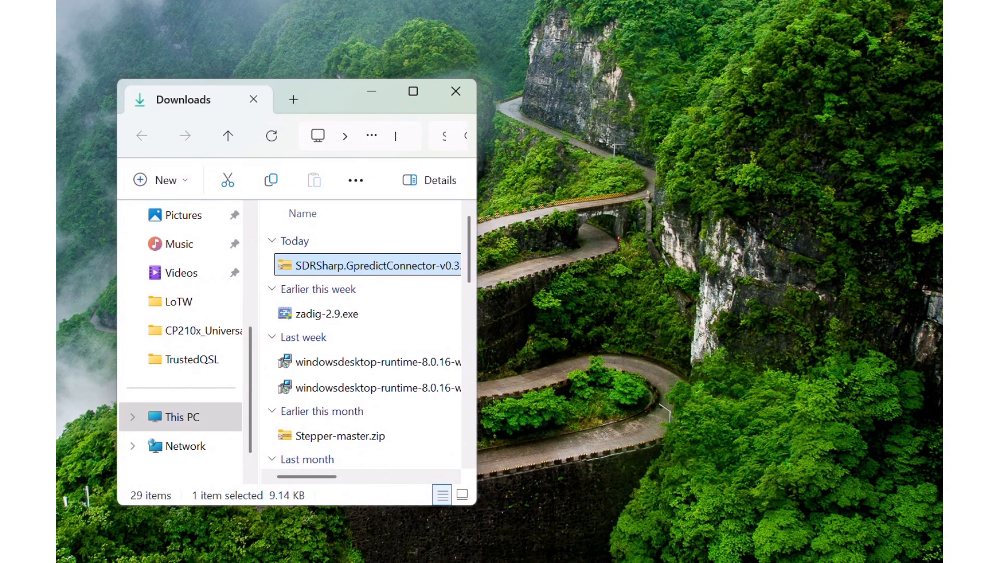
{"action": "left_click_drag", "start_coordinate": [109, 345], "coordinate": [543, 153]}
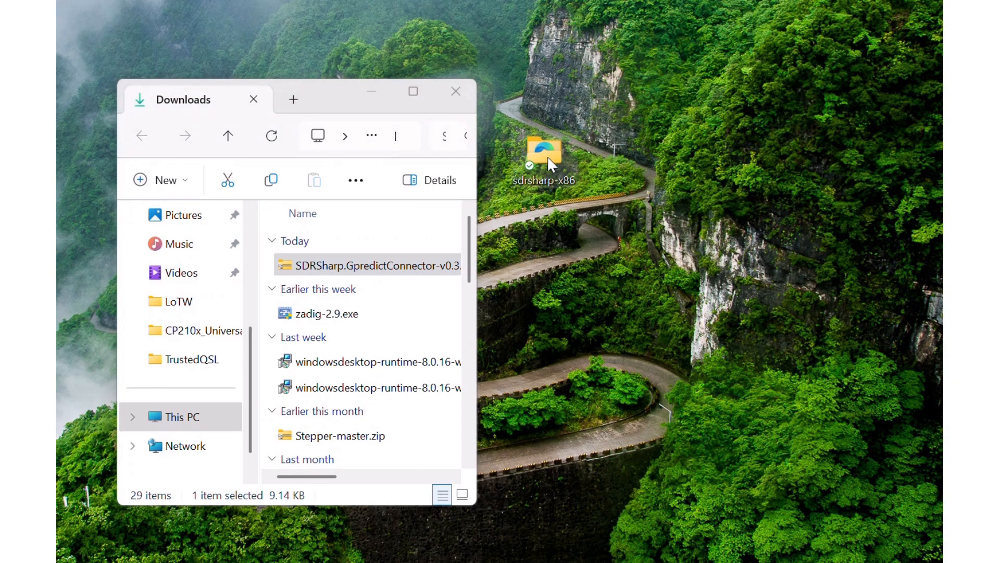
{"action": "double_click", "coordinate": [557, 156]}
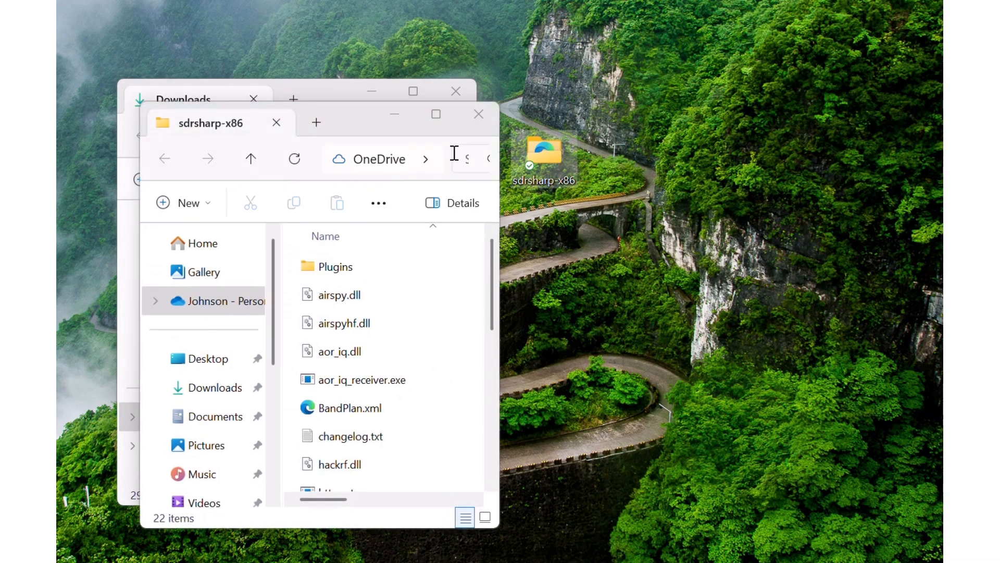
{"action": "left_click_drag", "start_coordinate": [523, 119], "coordinate": [717, 110]}
{"action": "left_click", "coordinate": [329, 265]}
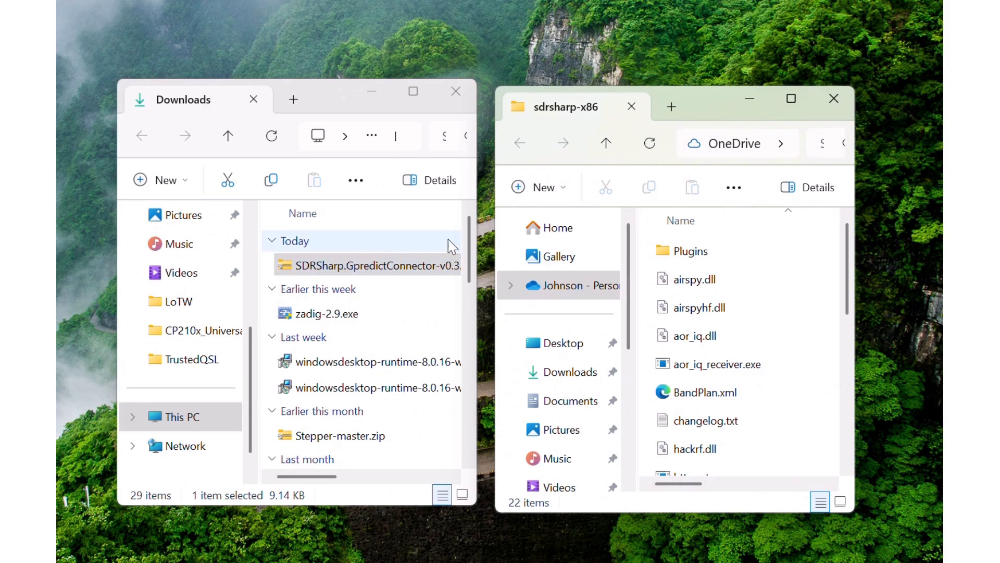
Move the downloaded SDRSharp.GpredictConnector-v0.3.zip to the desktop and extract it there into the default folder.
{"action": "left_click_drag", "start_coordinate": [476, 210], "coordinate": [321, 210]}
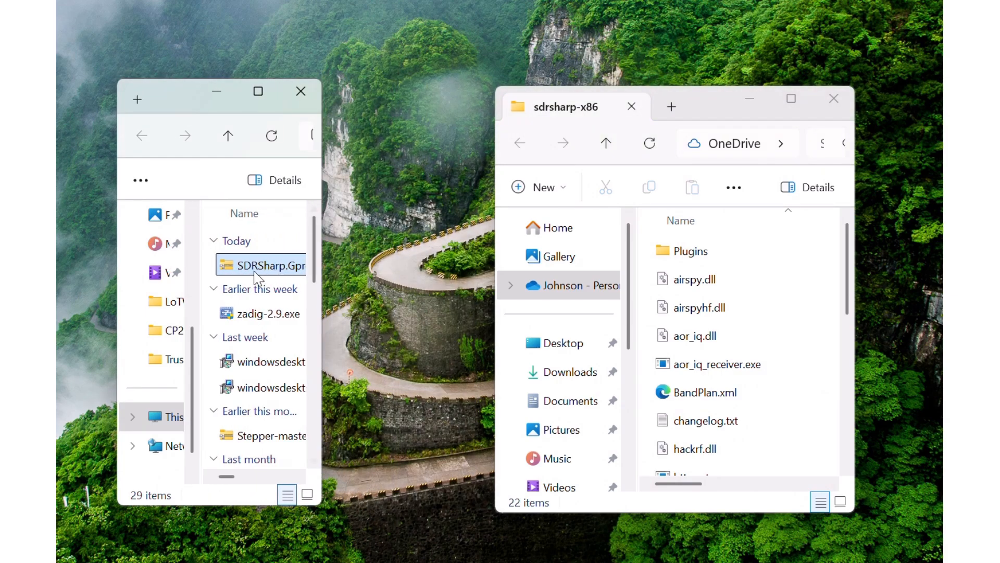
{"action": "left_click_drag", "start_coordinate": [235, 270], "coordinate": [401, 279]}
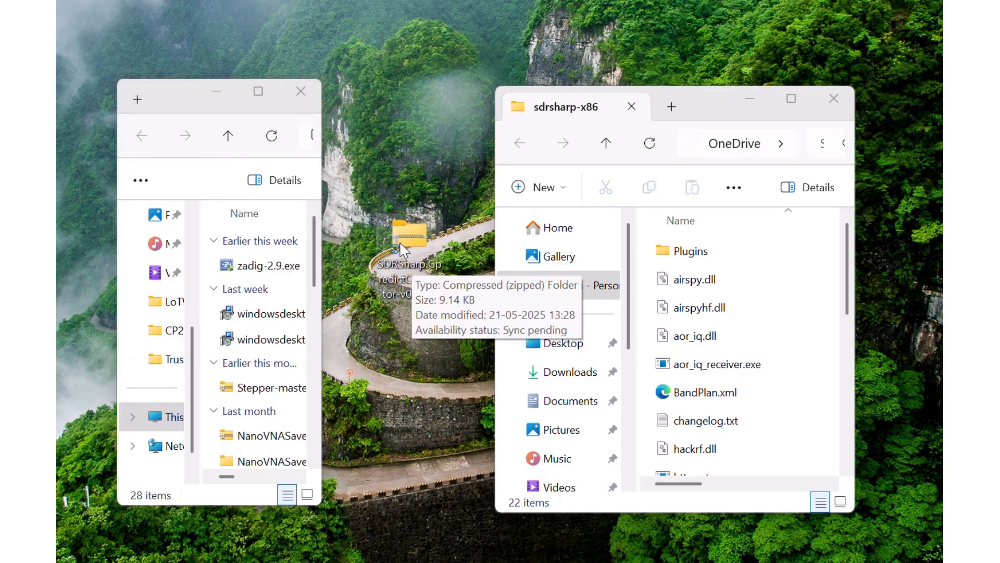
{"action": "right_click", "coordinate": [402, 250]}
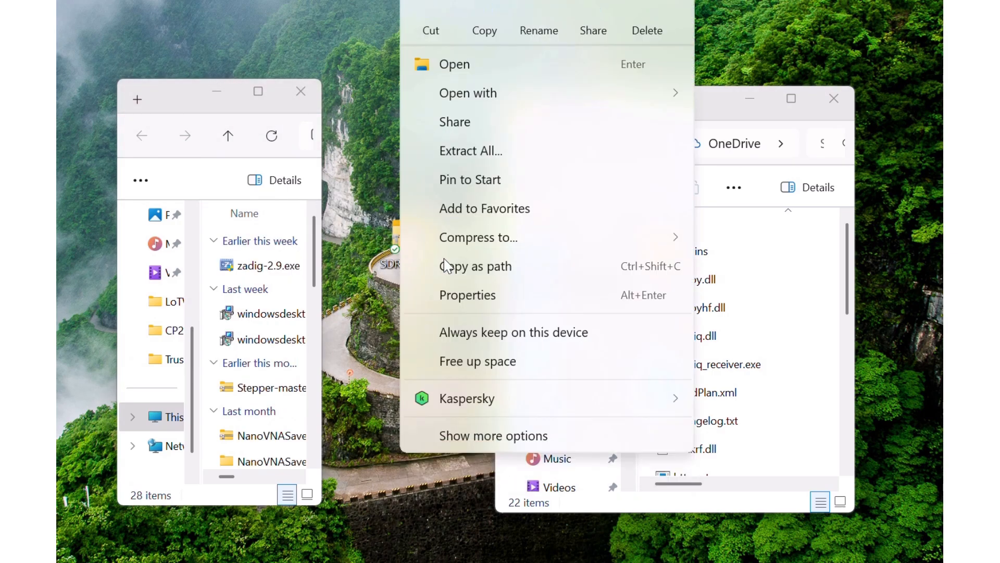
{"action": "left_click", "coordinate": [514, 157]}
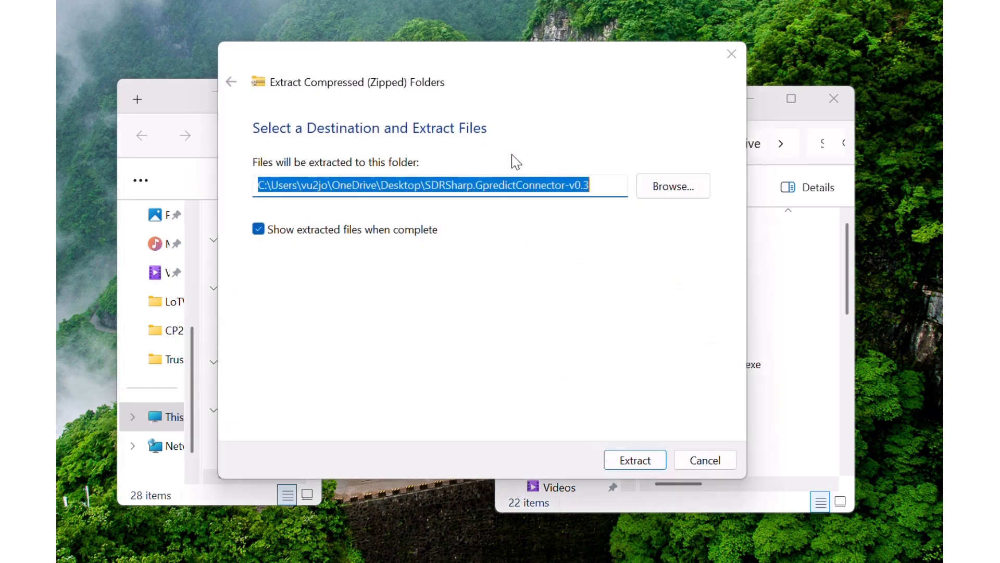
{"action": "left_click", "coordinate": [625, 460]}
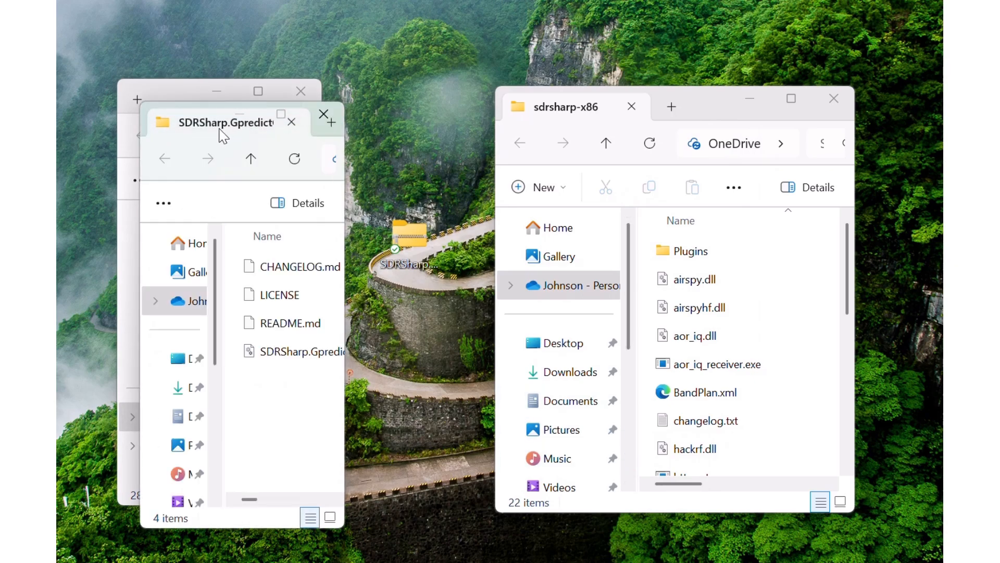
Arrange the extracted folder's window beside the sdrsharp-x86 window and widen both so their file names are readable.
{"action": "left_click_drag", "start_coordinate": [223, 134], "coordinate": [280, 140]}
{"action": "left_click_drag", "start_coordinate": [401, 199], "coordinate": [599, 195]}
{"action": "left_click_drag", "start_coordinate": [452, 131], "coordinate": [330, 89]}
{"action": "left_click", "coordinate": [334, 323]}
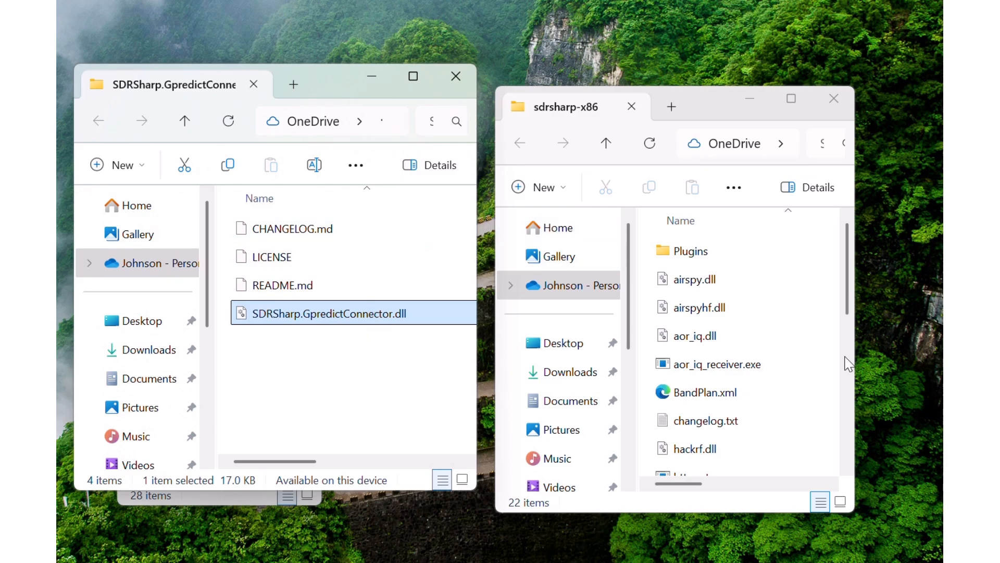
{"action": "left_click_drag", "start_coordinate": [854, 338], "coordinate": [936, 338]}
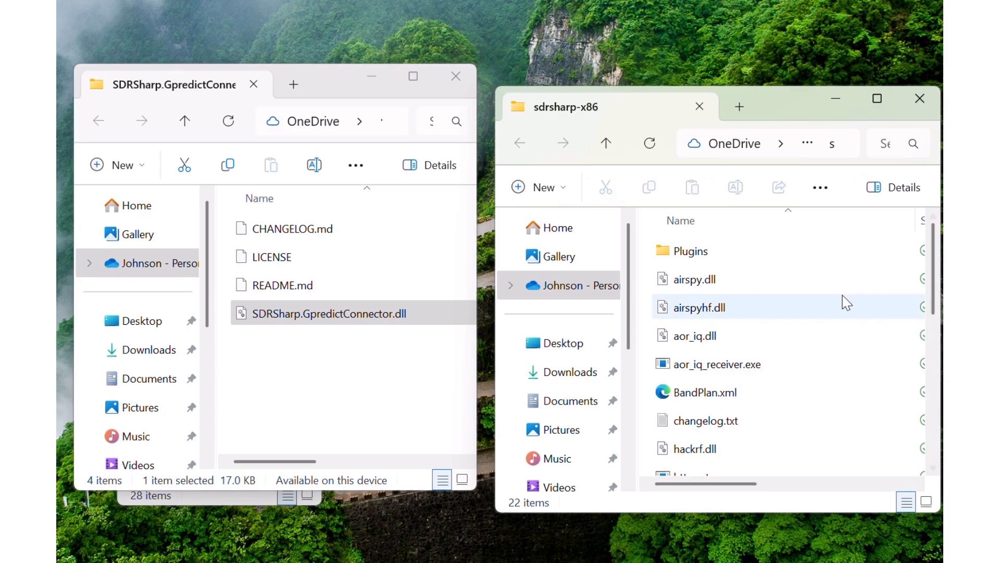
Move SDRSharp.GpredictConnector.dll from the extracted folder into the sdrsharp-x86 folder.
{"action": "left_click", "coordinate": [350, 313]}
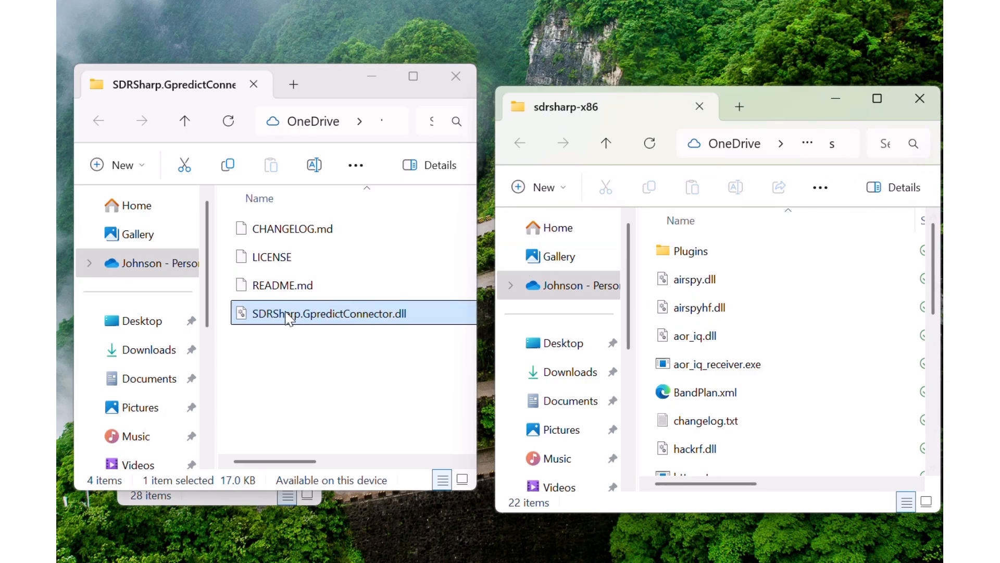
{"action": "left_click", "coordinate": [815, 396]}
{"action": "scroll", "coordinate": [812, 399], "scroll_direction": "down", "scroll_amount": 5}
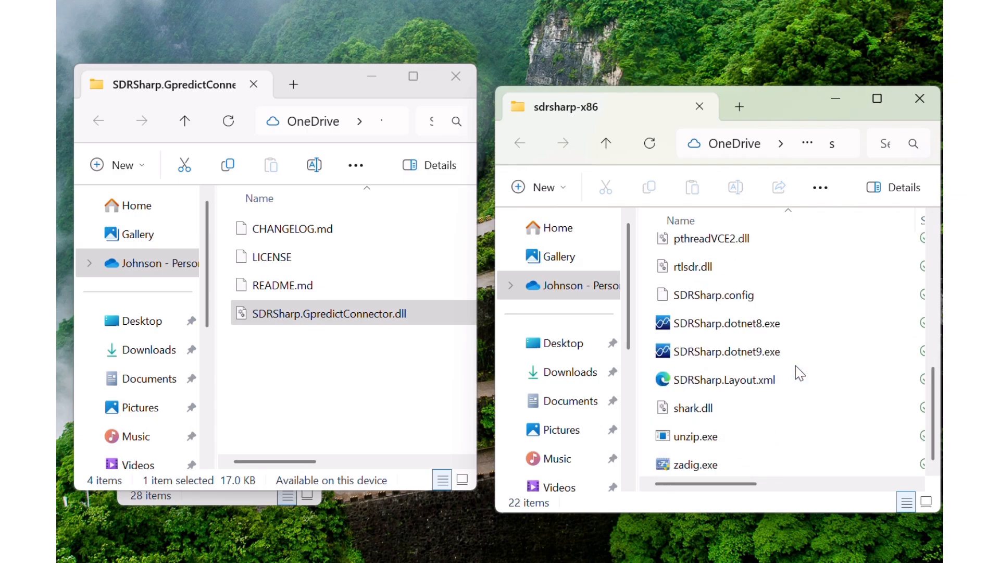
{"action": "left_click_drag", "start_coordinate": [277, 319], "coordinate": [851, 413]}
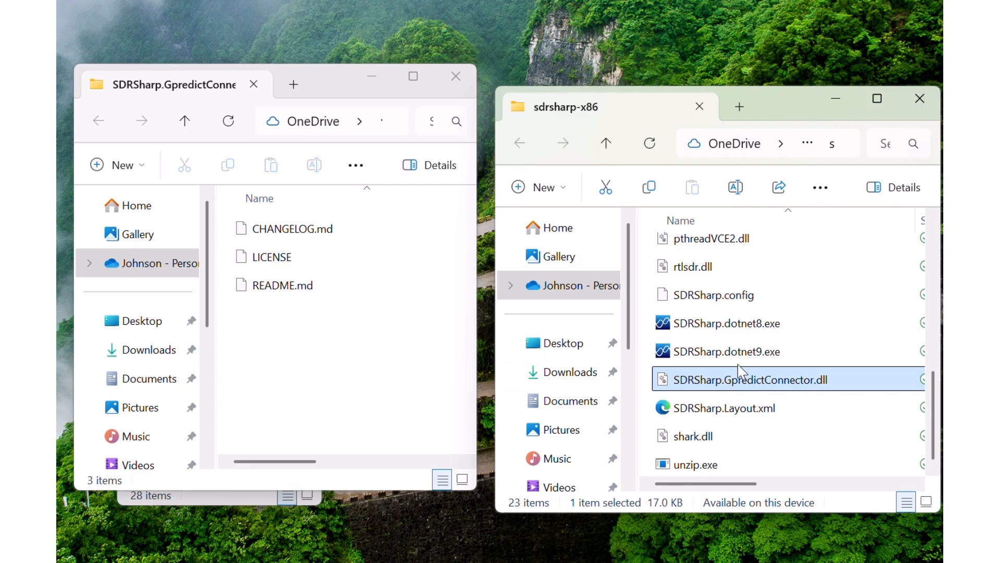
Look through the files in the sdrsharp-x86 folder, including SDRSharp.dotnet8.exe and the connector DLL, for a plugins.xml file.
{"action": "left_click", "coordinate": [714, 327]}
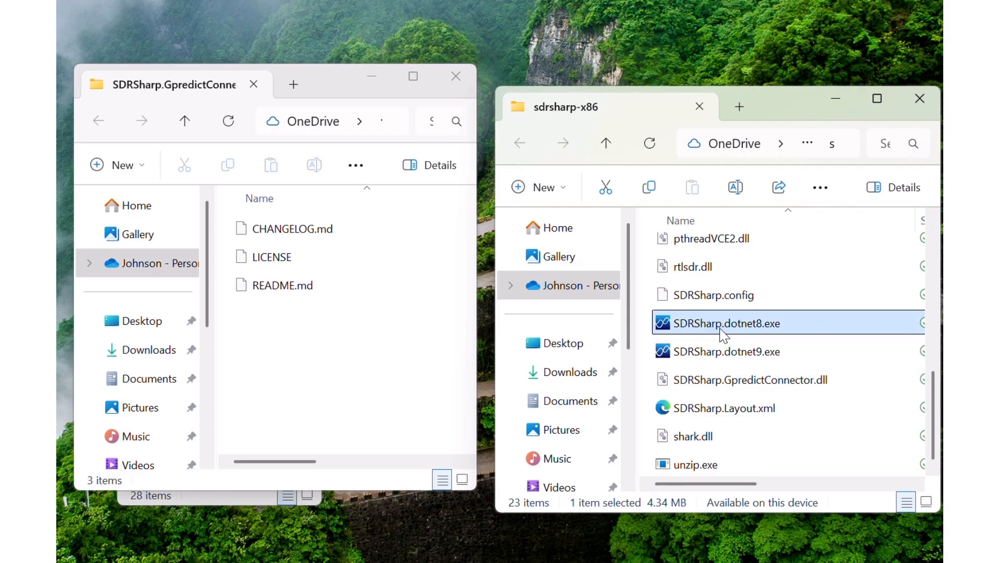
{"action": "mouse_move", "coordinate": [755, 337]}
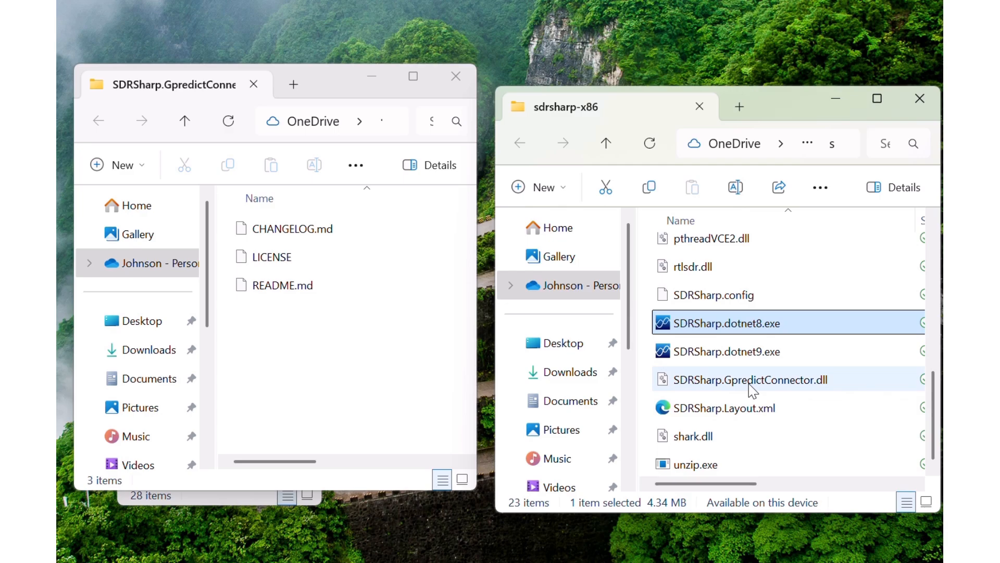
{"action": "mouse_move", "coordinate": [751, 390]}
{"action": "scroll", "coordinate": [751, 389], "scroll_direction": "down", "scroll_amount": 1}
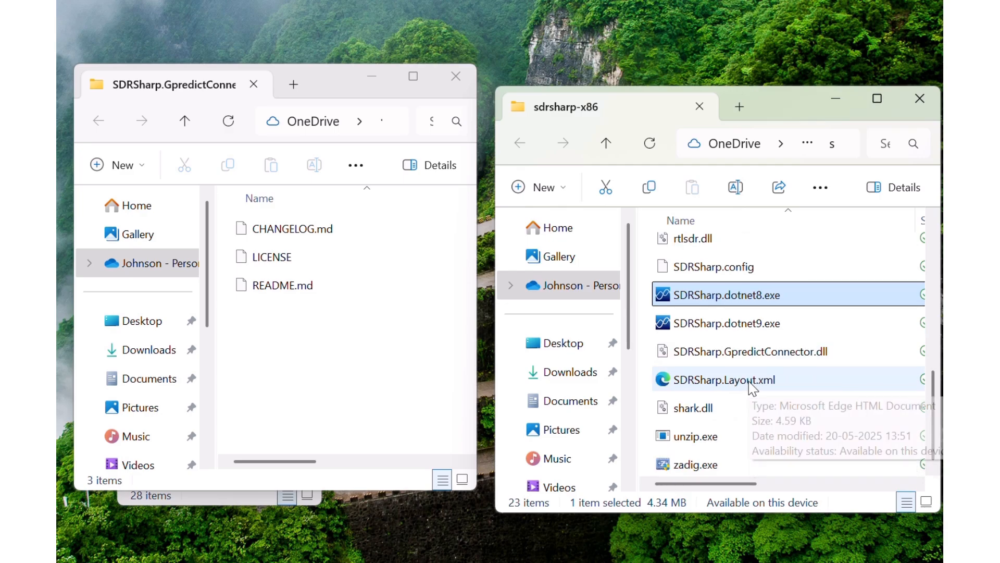
{"action": "scroll", "coordinate": [752, 388], "scroll_direction": "up", "scroll_amount": 2}
{"action": "scroll", "coordinate": [750, 388], "scroll_direction": "up", "scroll_amount": 2}
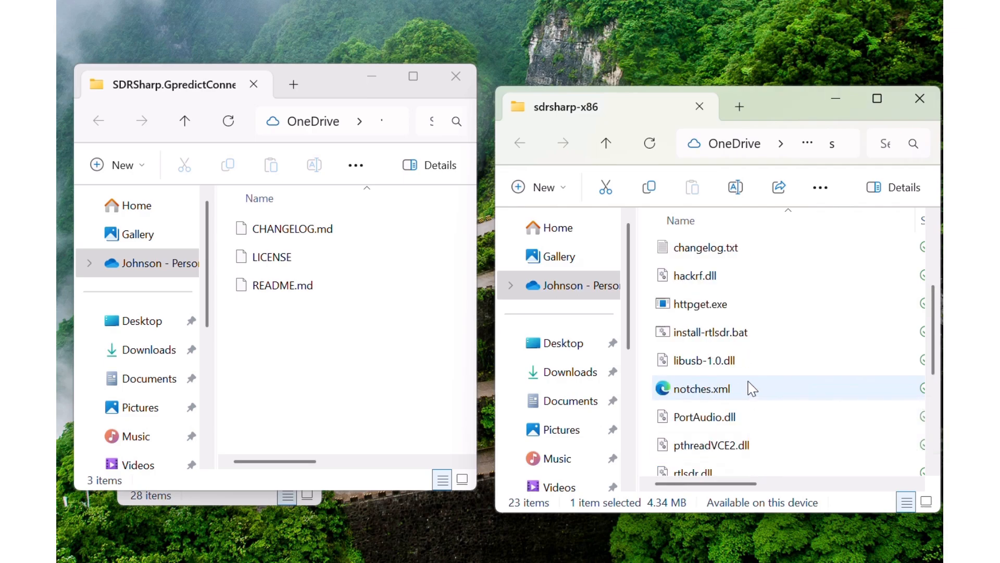
{"action": "scroll", "coordinate": [751, 388], "scroll_direction": "up", "scroll_amount": 2}
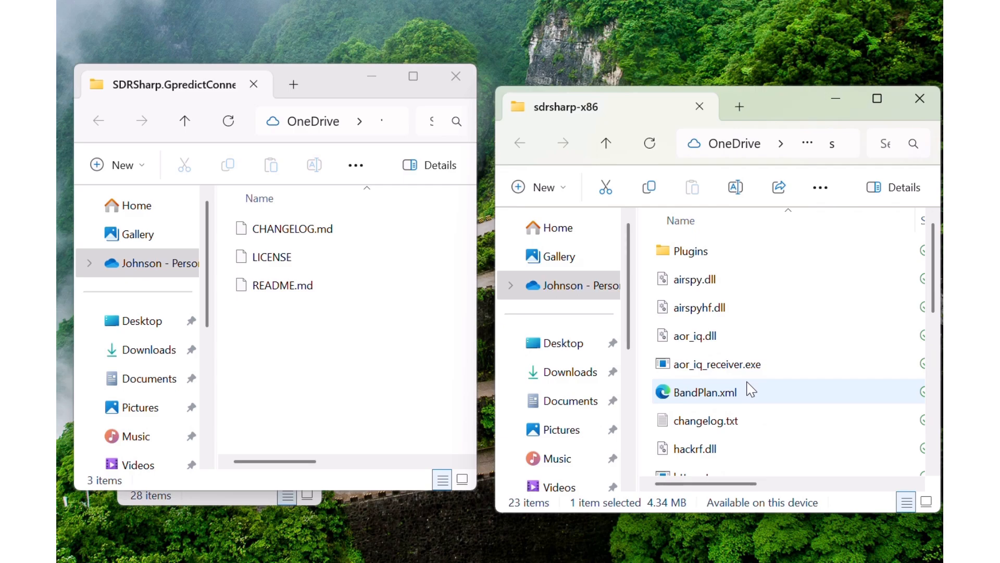
{"action": "scroll", "coordinate": [751, 390], "scroll_direction": "down", "scroll_amount": 4}
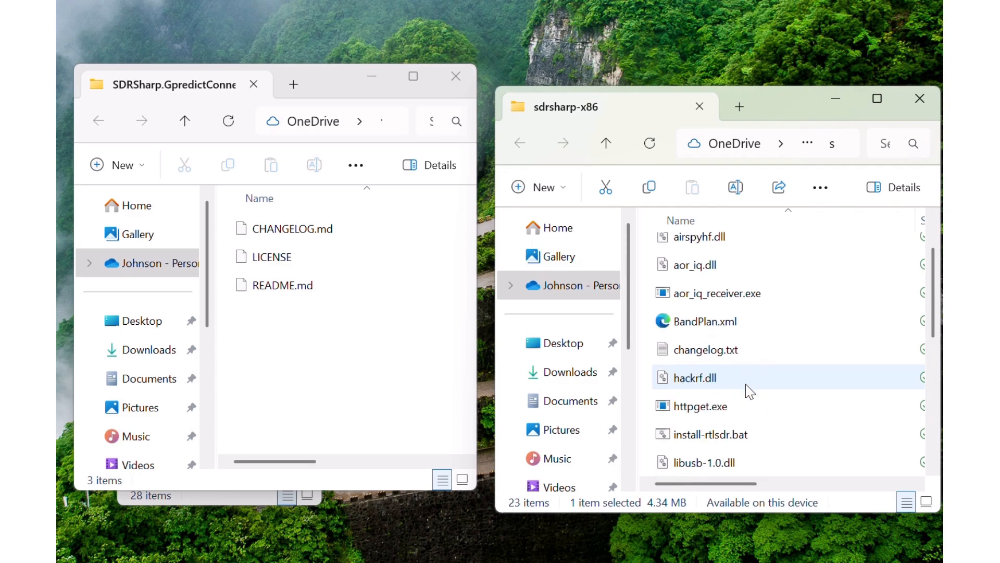
{"action": "scroll", "coordinate": [743, 386], "scroll_direction": "down", "scroll_amount": 1}
{"action": "scroll", "coordinate": [747, 384], "scroll_direction": "up", "scroll_amount": 5}
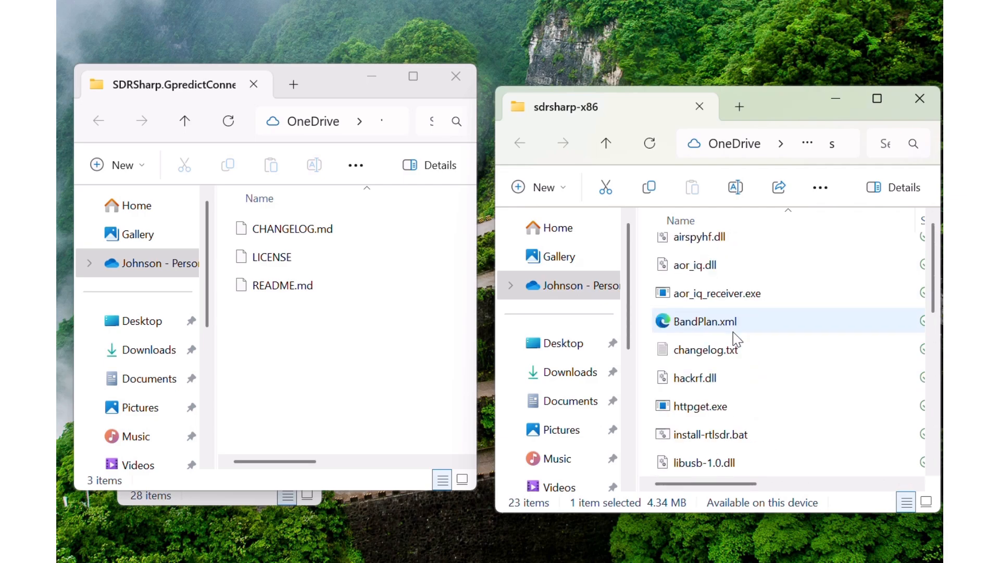
{"action": "scroll", "coordinate": [737, 335], "scroll_direction": "down", "scroll_amount": 2}
{"action": "scroll", "coordinate": [737, 342], "scroll_direction": "down", "scroll_amount": 1}
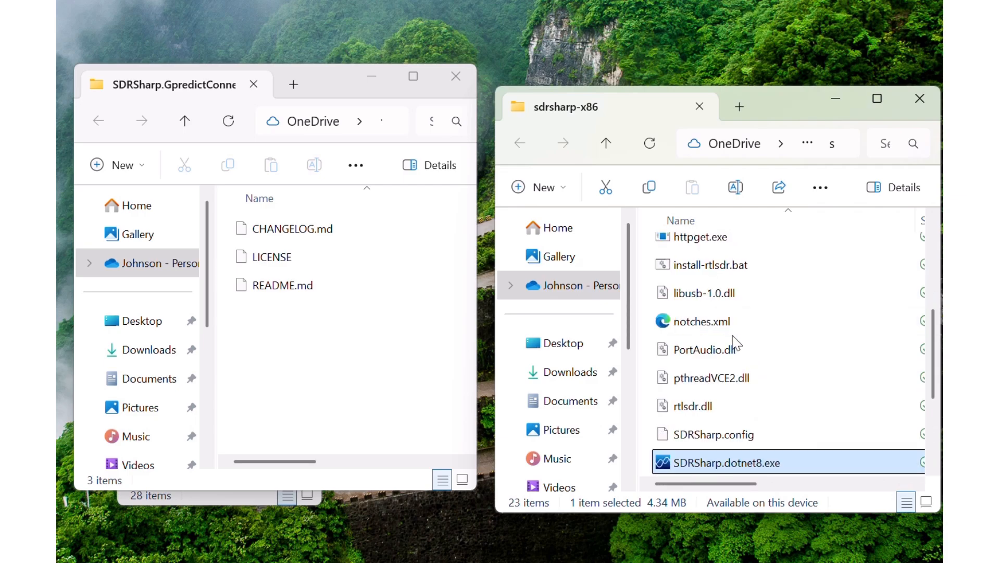
{"action": "scroll", "coordinate": [737, 342], "scroll_direction": "down", "scroll_amount": 1}
{"action": "scroll", "coordinate": [736, 342], "scroll_direction": "down", "scroll_amount": 1}
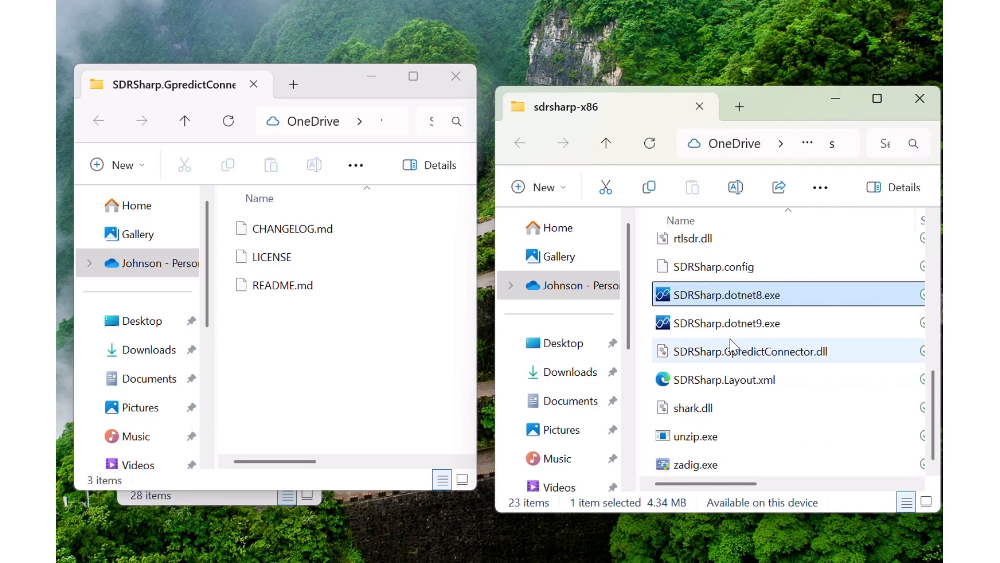
{"action": "scroll", "coordinate": [731, 344], "scroll_direction": "up", "scroll_amount": 5}
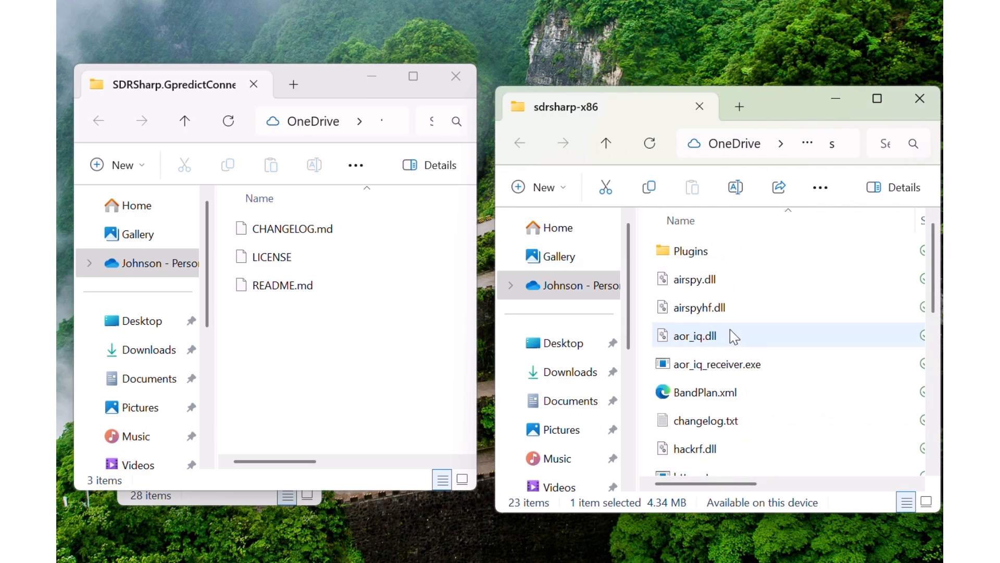
Check the contents of the Plugins subfolder and return to the sdrsharp-x86 folder.
{"action": "double_click", "coordinate": [679, 254]}
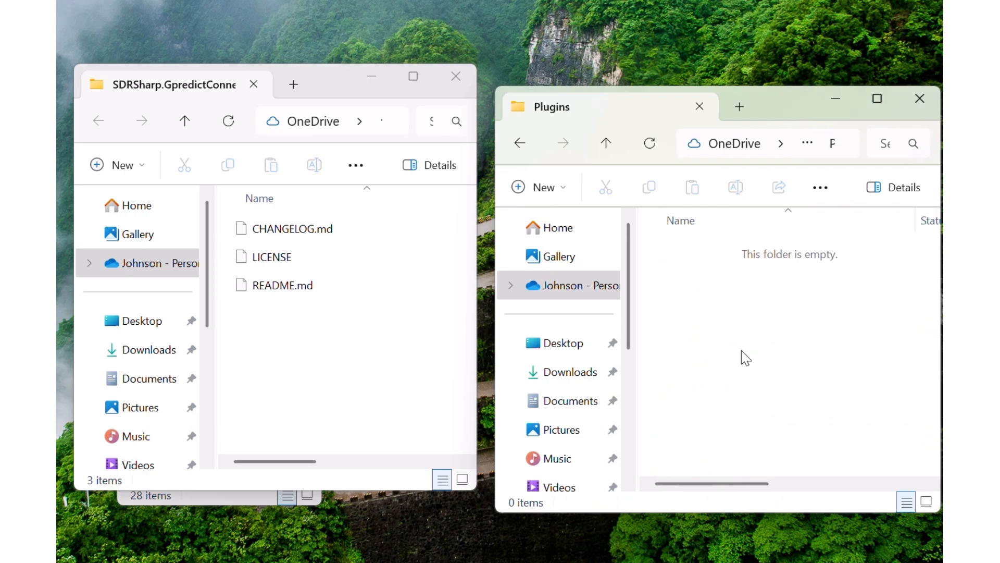
{"action": "left_click", "coordinate": [607, 144]}
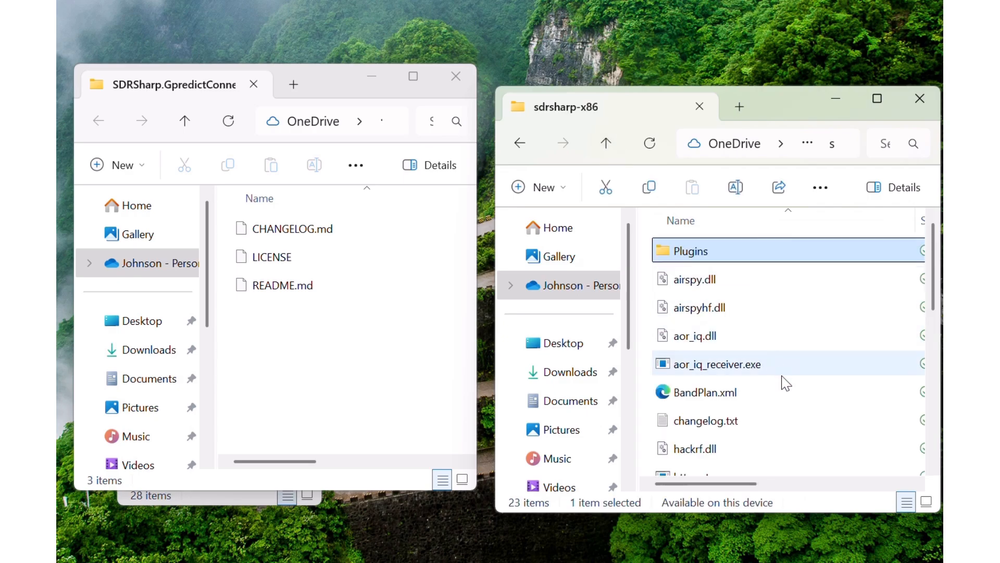
{"action": "scroll", "coordinate": [808, 373], "scroll_direction": "down", "scroll_amount": 1}
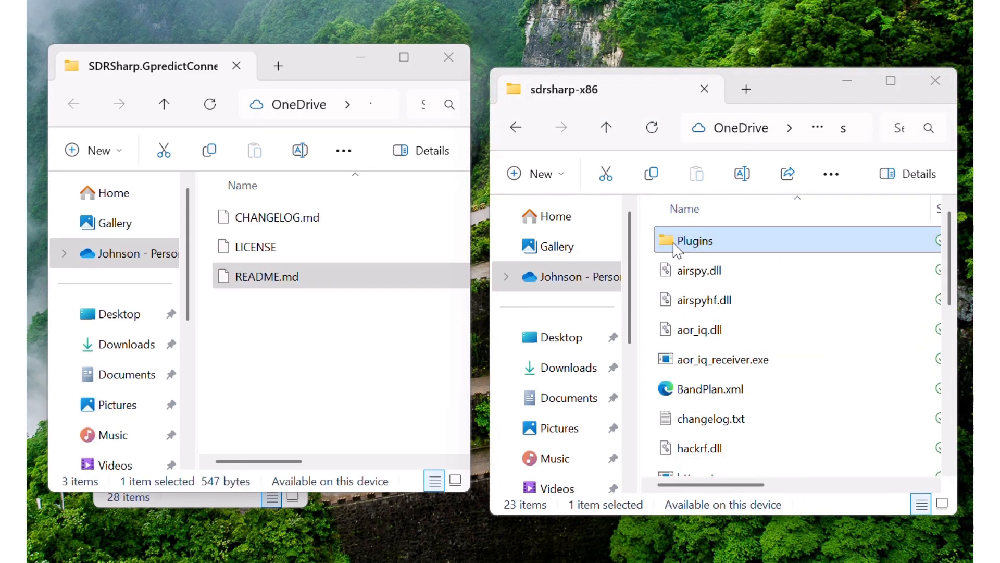
{"action": "double_click", "coordinate": [673, 244]}
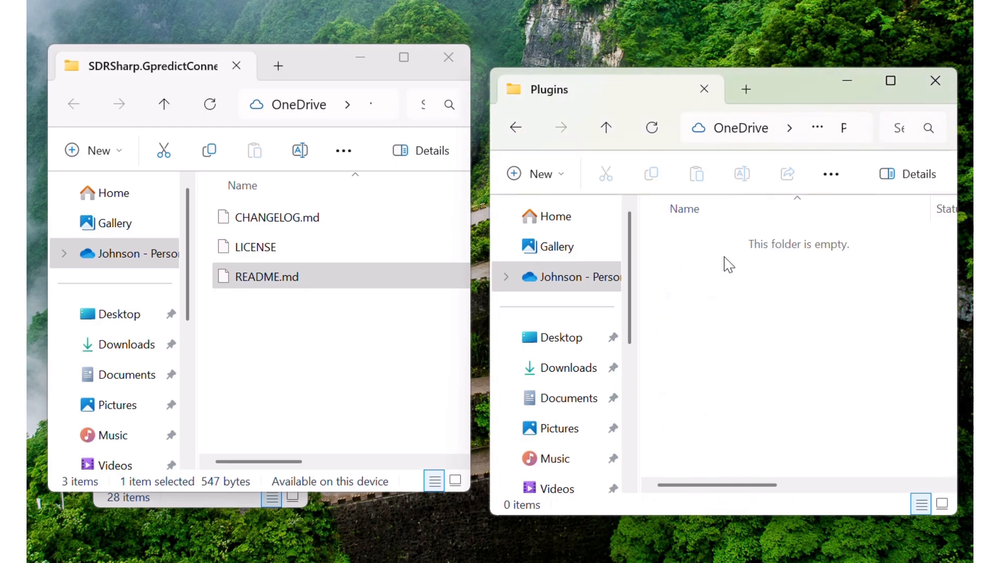
{"action": "left_click", "coordinate": [606, 129]}
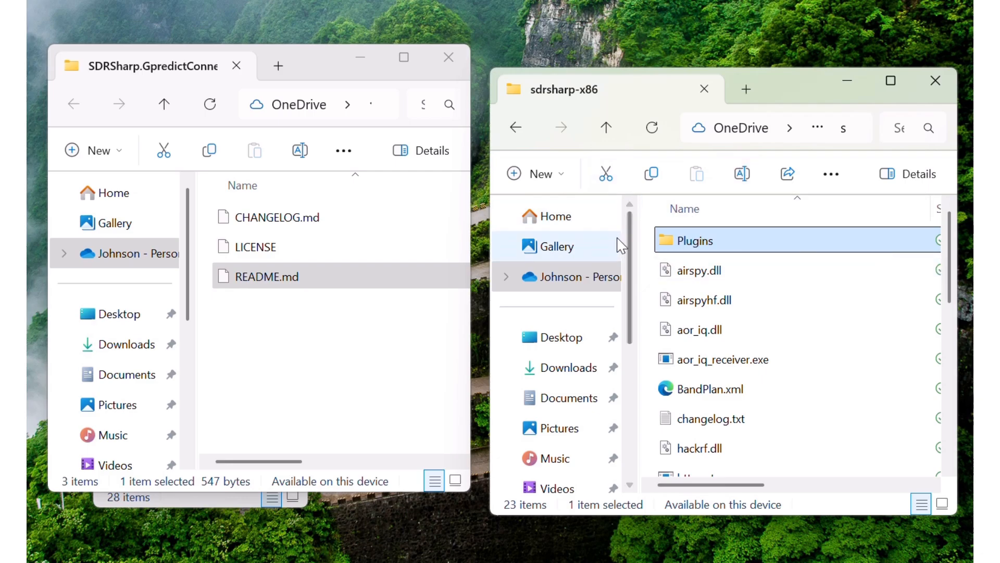
Create a new text document with its default name in the sdrsharp-x86 folder and open it.
{"action": "left_click", "coordinate": [565, 177]}
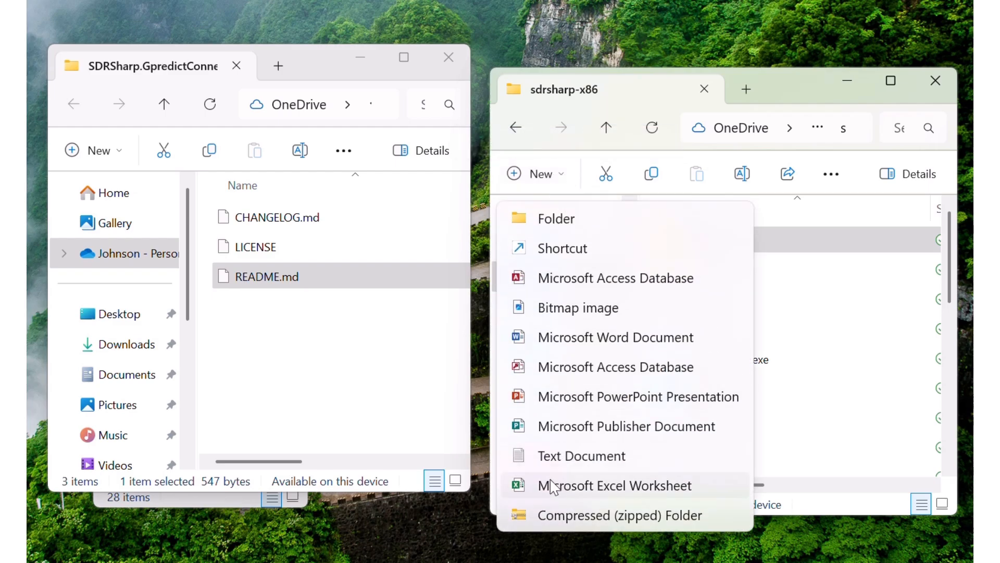
{"action": "left_click", "coordinate": [555, 463]}
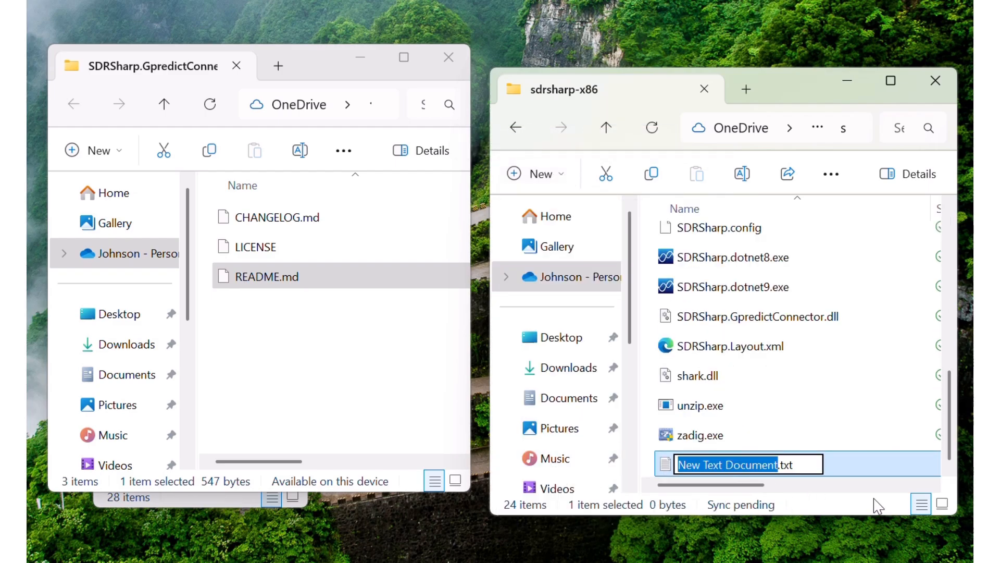
{"action": "key", "text": "Return"}
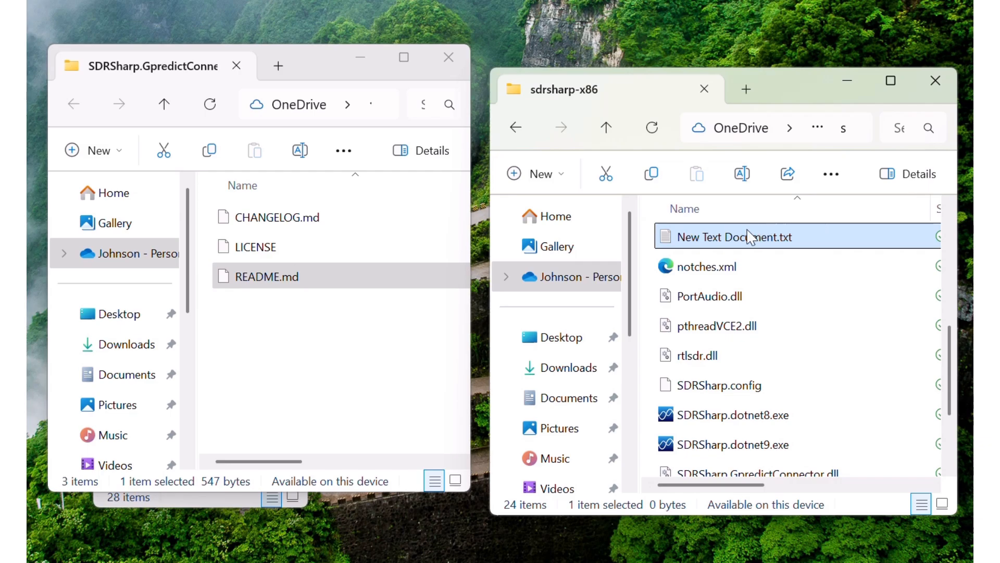
{"action": "double_click", "coordinate": [746, 244]}
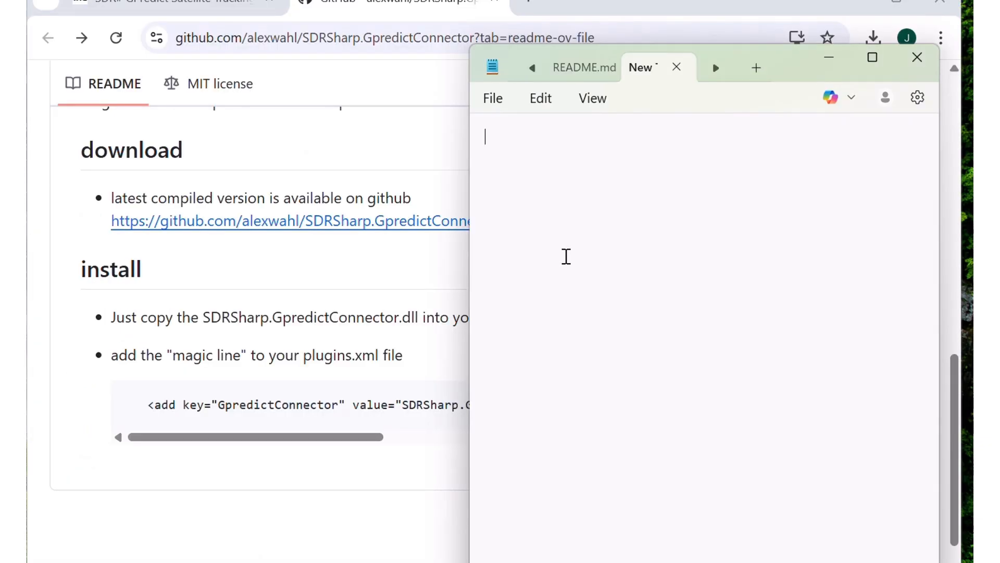
Enter a UTF-8 XML plugins block with key "GpredictConnector", value "SDRSharp.GpredictConnector.GpredictConnectorPlugin,SDRSharp.GpredictConnector" and comment "Add more plugins here as needed", and widen the window.
{"action": "type", "text": "<?xml version=\"1.0\" encoding=\"utf-8\"?>  <plugins>  <add key=\"GpredictConnector\" value=\"SDRSharp.GpredictConnector.GpredictConnectorPlugin,SDRSharp.GpredictConnector\" />  <!-- Add more plugins here as needed -->  </plugins>"}
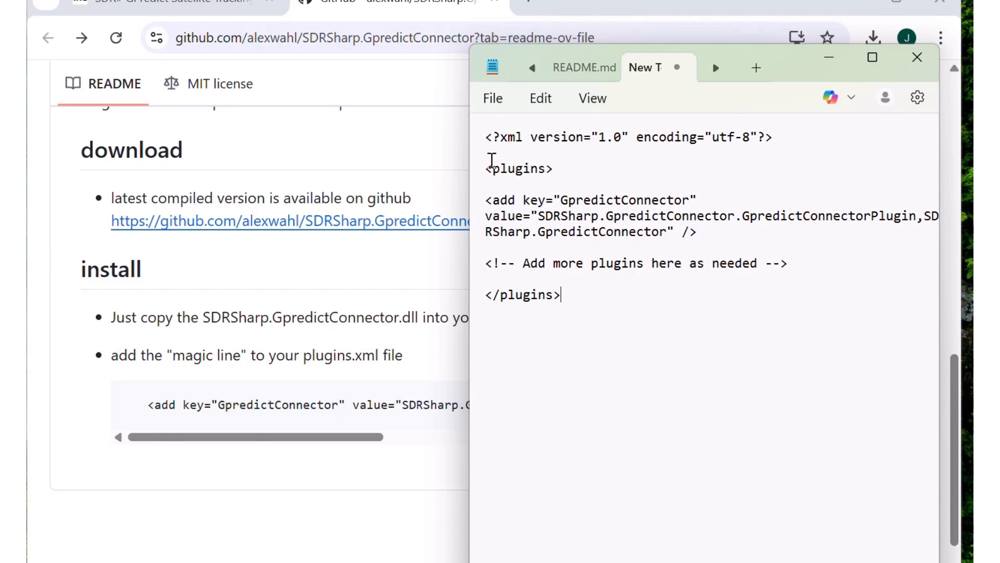
{"action": "left_click_drag", "start_coordinate": [469, 137], "coordinate": [195, 137]}
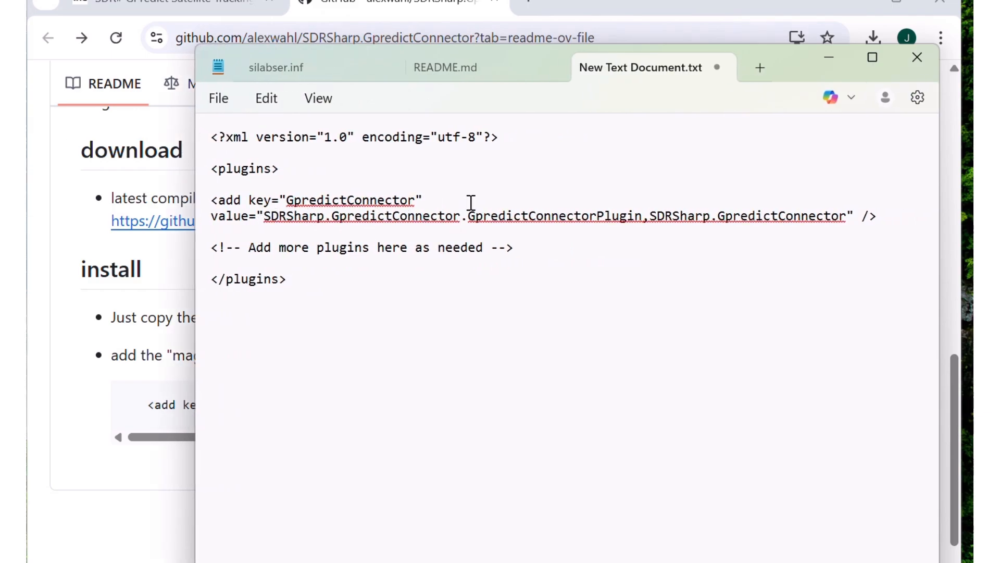
Close the README.md and silabser.inf documents and review the GpredictConnector add line and its value in the new document.
{"action": "left_click_drag", "start_coordinate": [852, 214], "coordinate": [216, 194]}
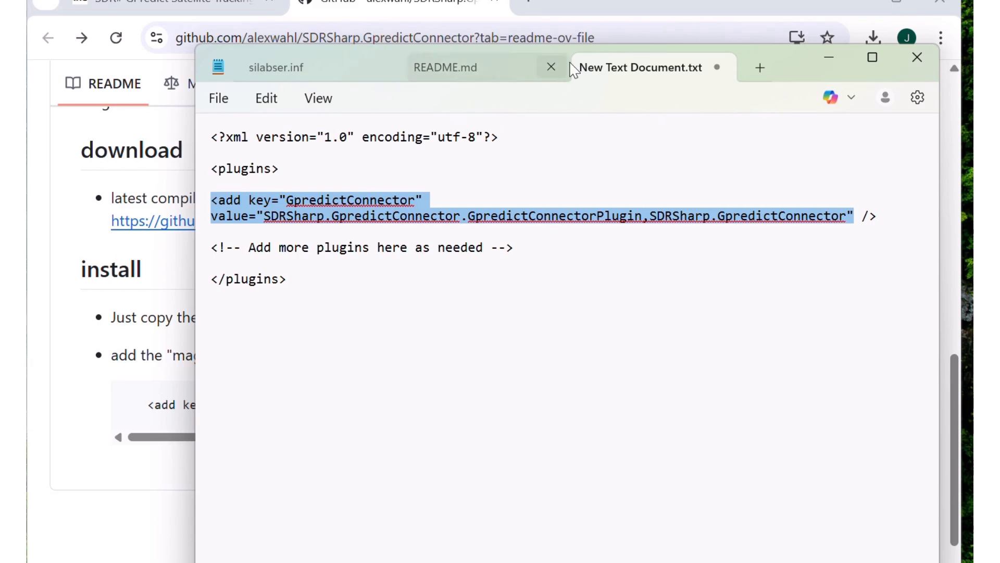
{"action": "left_click", "coordinate": [548, 66]}
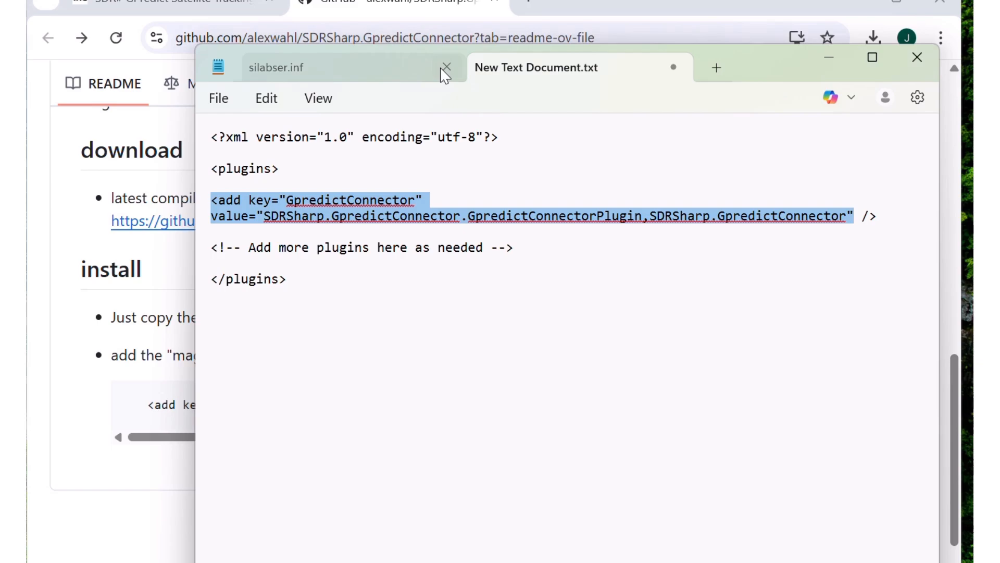
{"action": "left_click", "coordinate": [441, 70]}
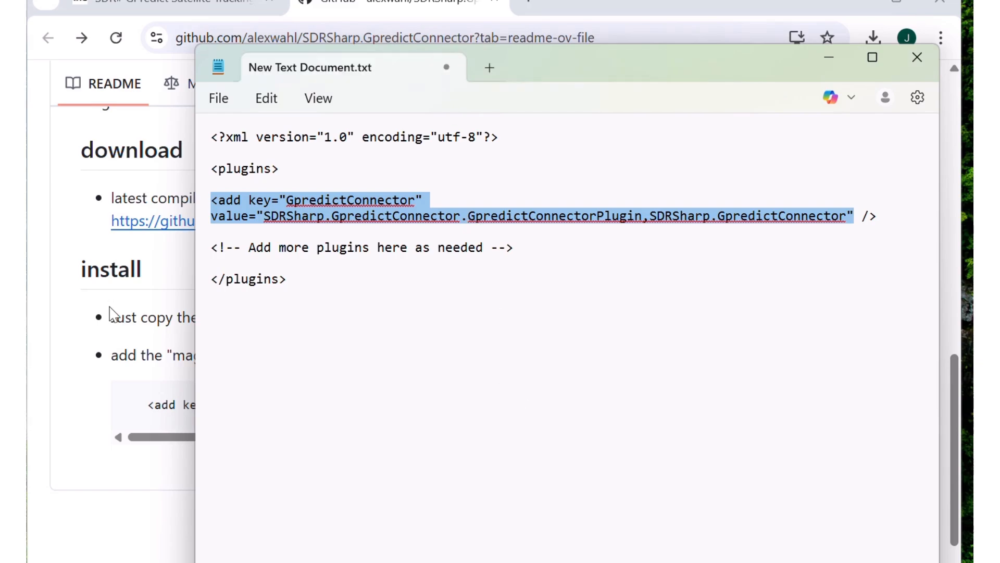
{"action": "left_click", "coordinate": [452, 355]}
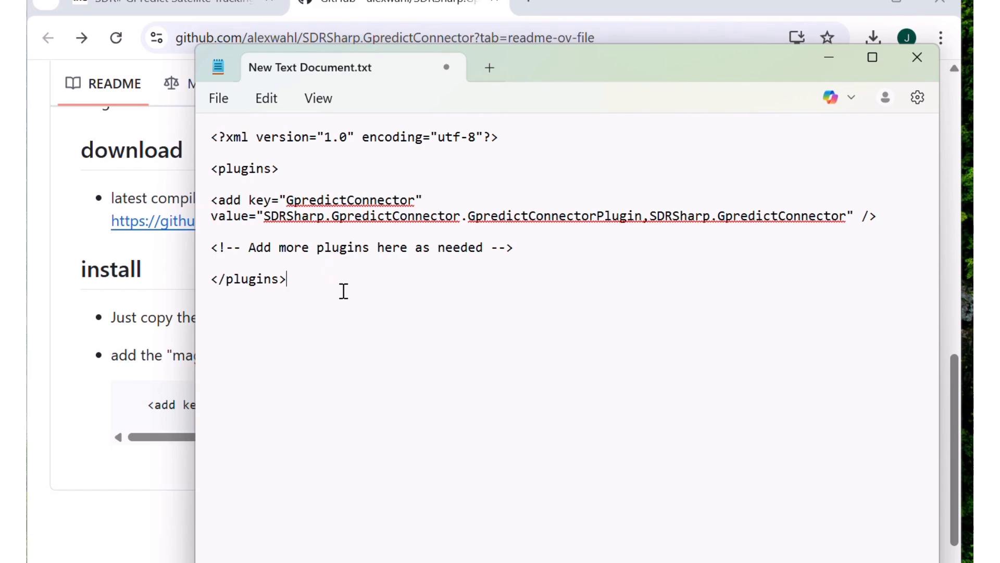
{"action": "left_click_drag", "start_coordinate": [257, 215], "coordinate": [638, 229]}
{"action": "left_click_drag", "start_coordinate": [829, 229], "coordinate": [854, 221]}
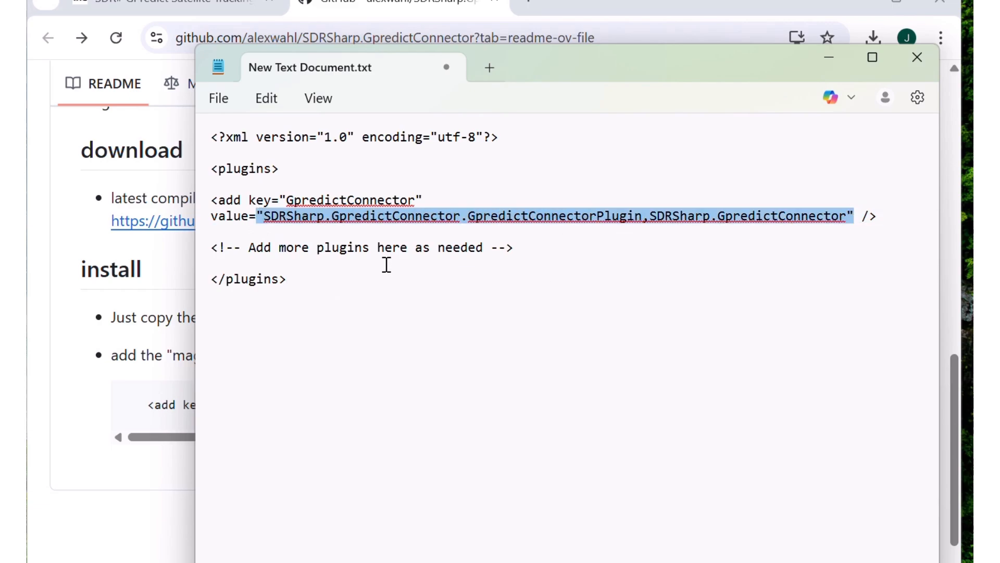
{"action": "left_click", "coordinate": [403, 276]}
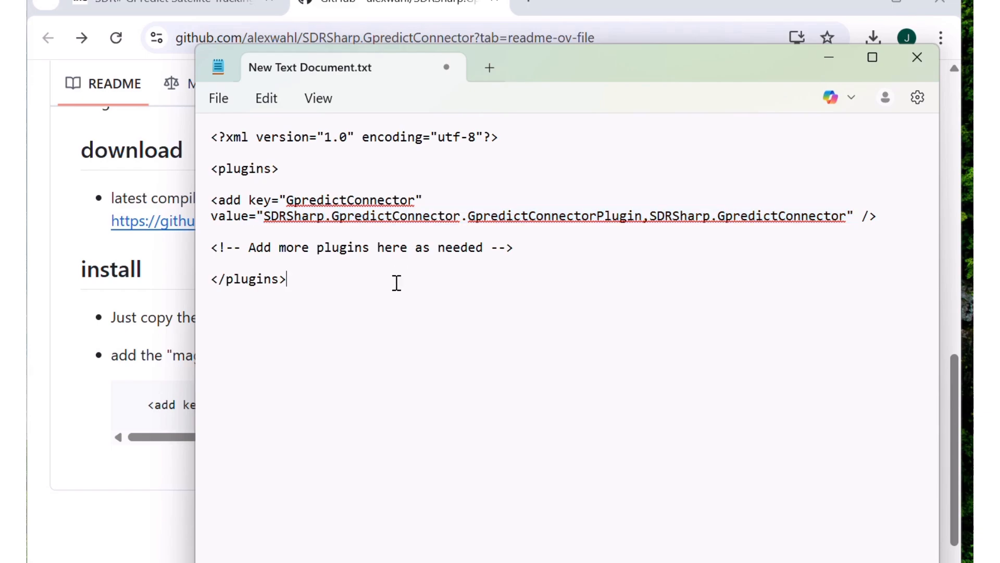
Save the document as plugin.xml in the sdrsharp-x86 folder using the All files type, close it and minimize the browser.
{"action": "left_click", "coordinate": [218, 100]}
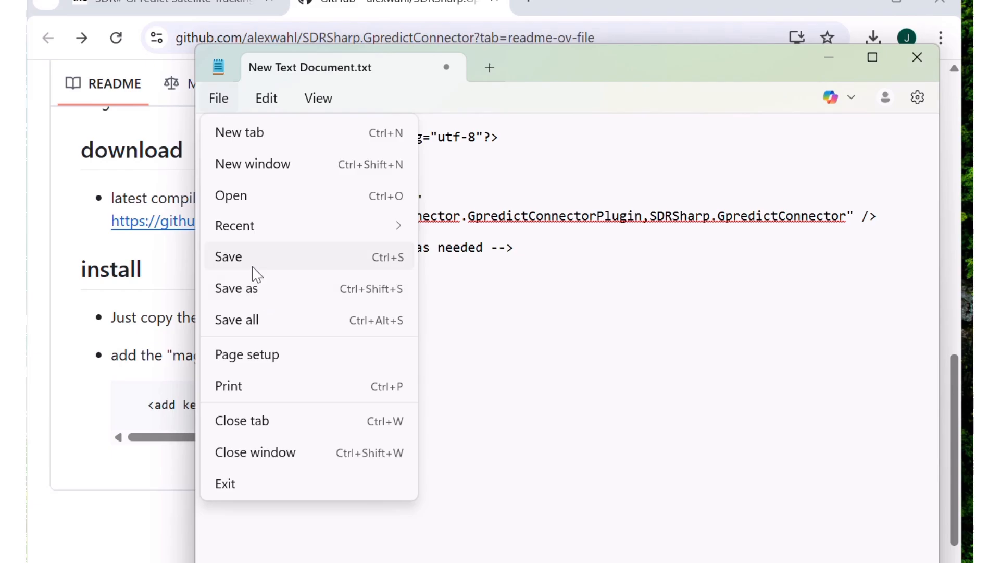
{"action": "left_click", "coordinate": [263, 289]}
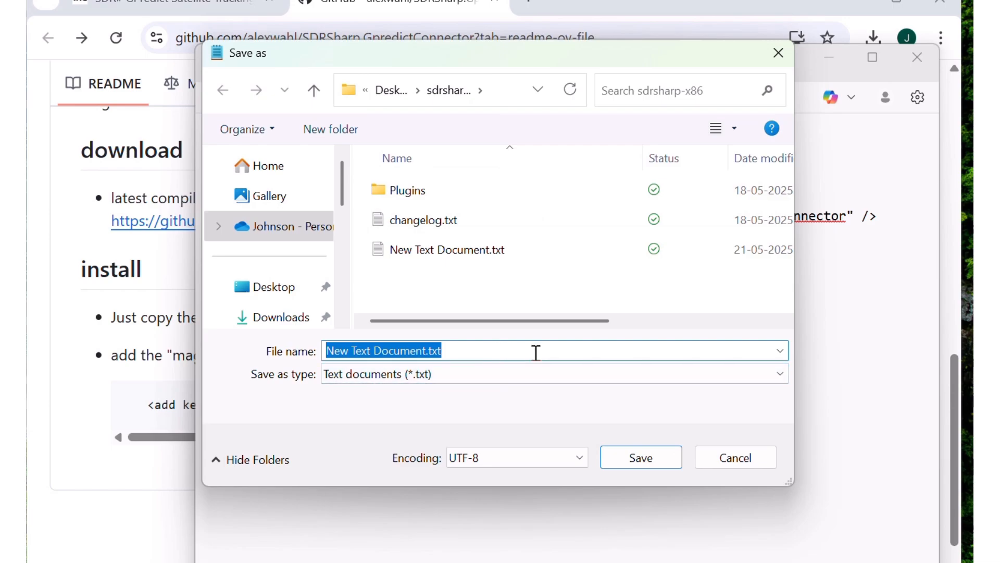
{"action": "left_click", "coordinate": [782, 380]}
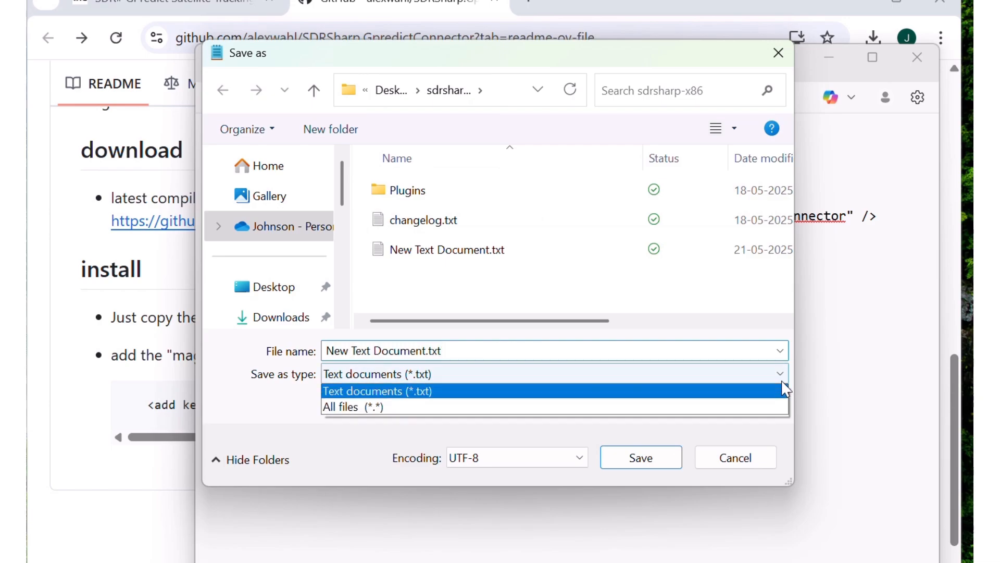
{"action": "left_click", "coordinate": [496, 410]}
{"action": "left_click", "coordinate": [498, 352]}
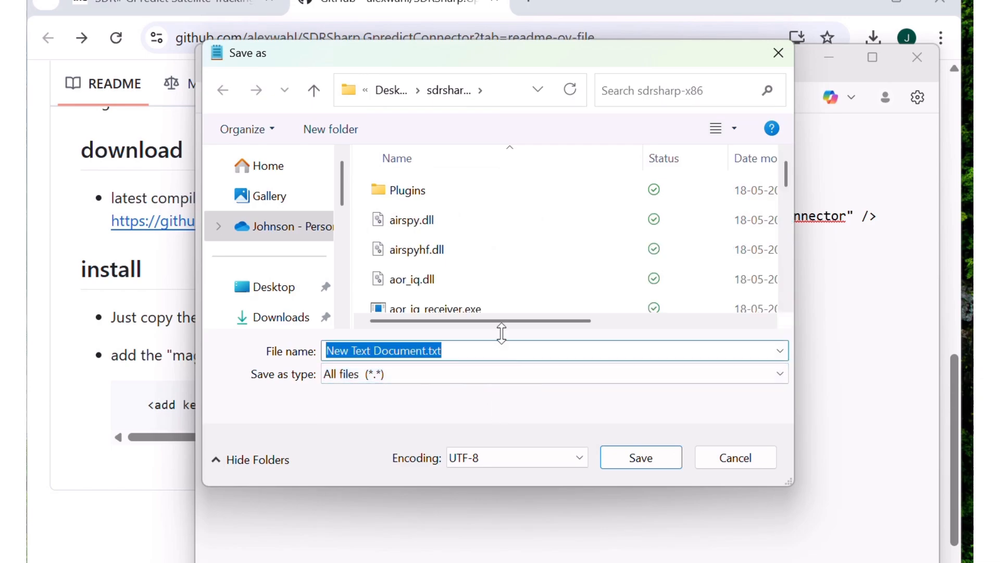
{"action": "type", "text": "p"}
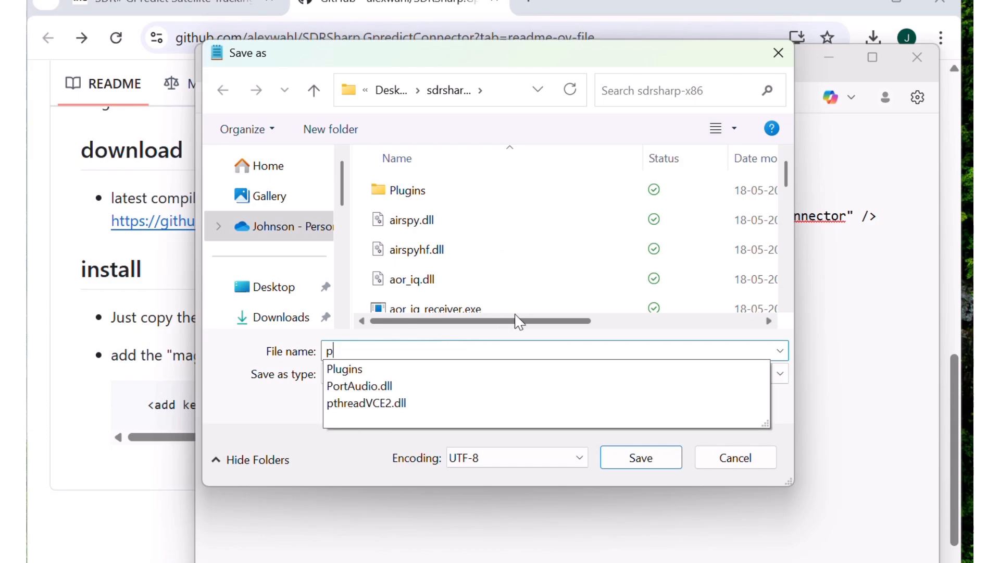
{"action": "type", "text": "lugin"}
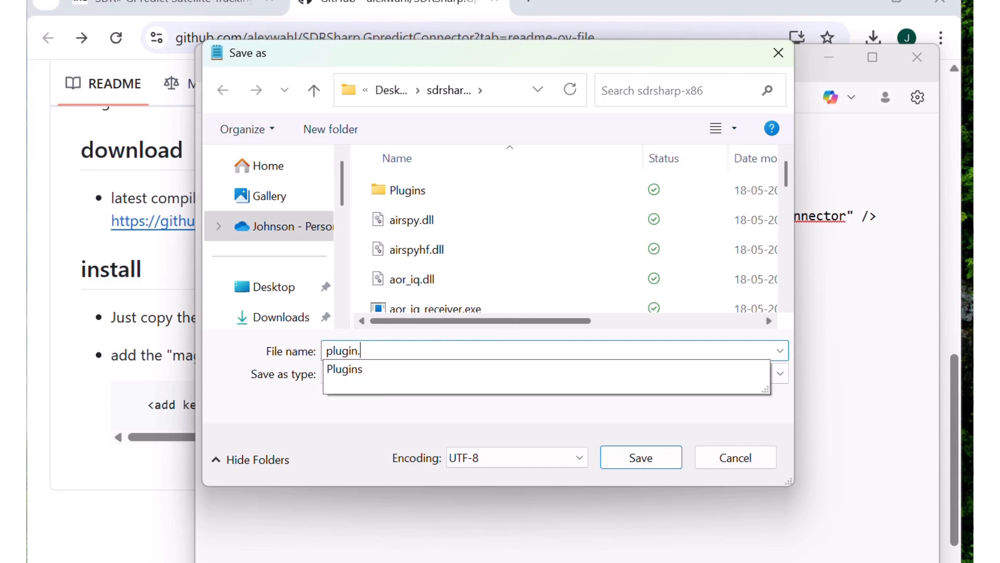
{"action": "type", "text": ".xm"}
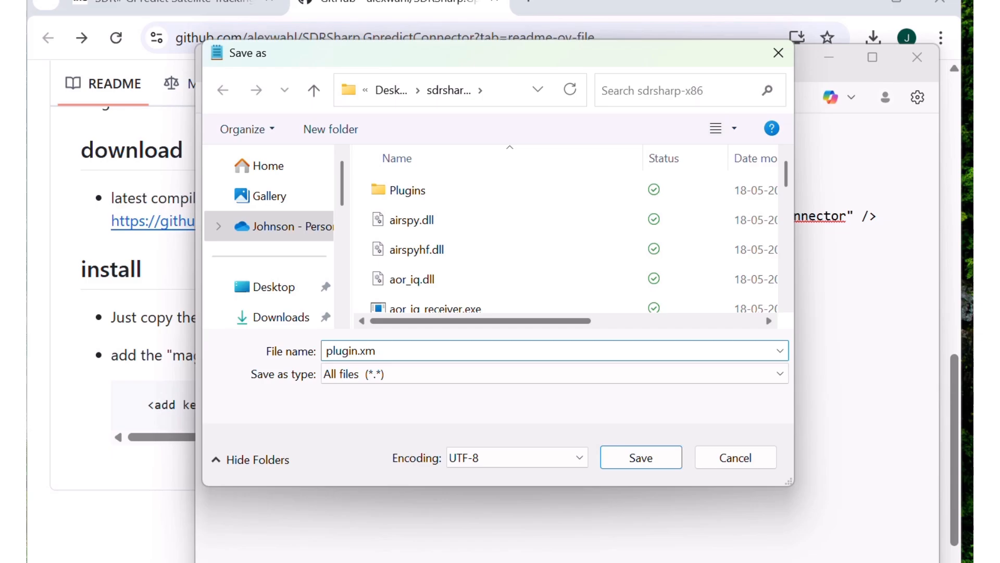
{"action": "type", "text": "l"}
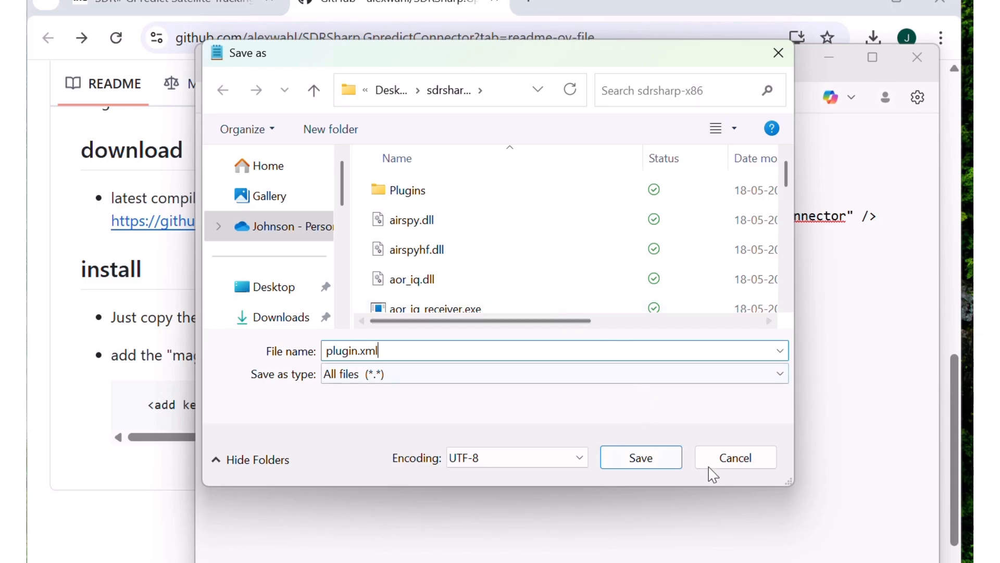
{"action": "left_click", "coordinate": [656, 462]}
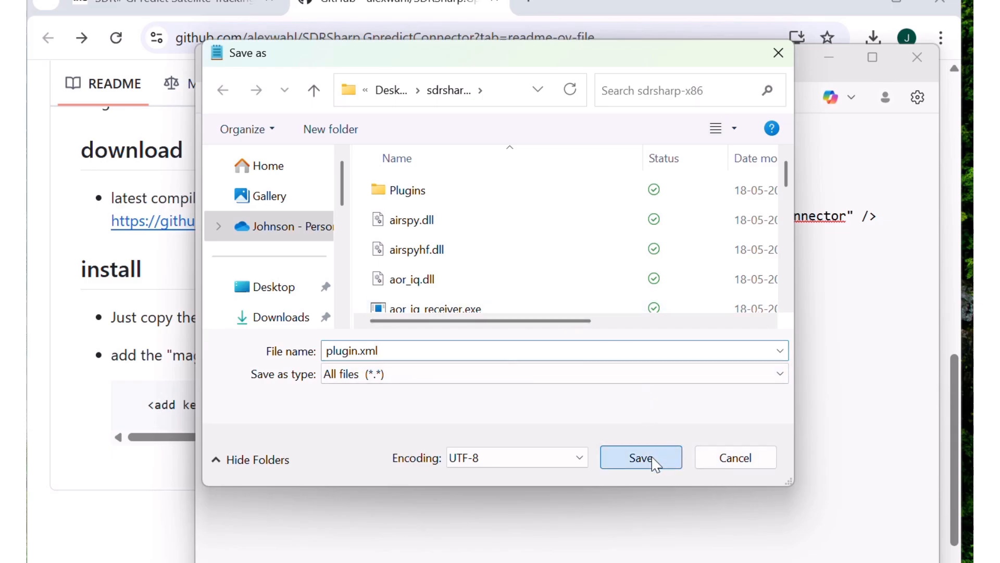
{"action": "left_click", "coordinate": [908, 60]}
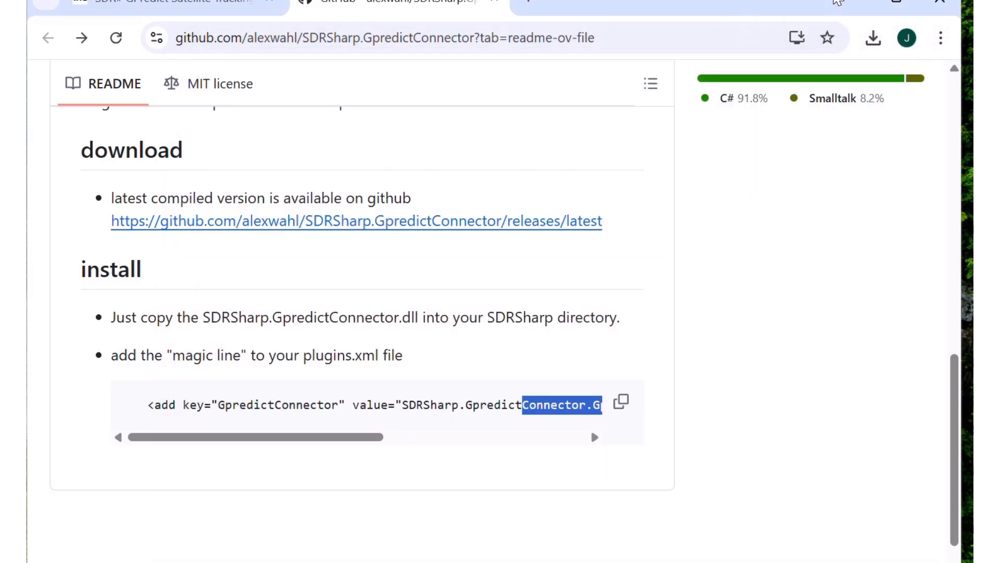
{"action": "left_click", "coordinate": [855, 3]}
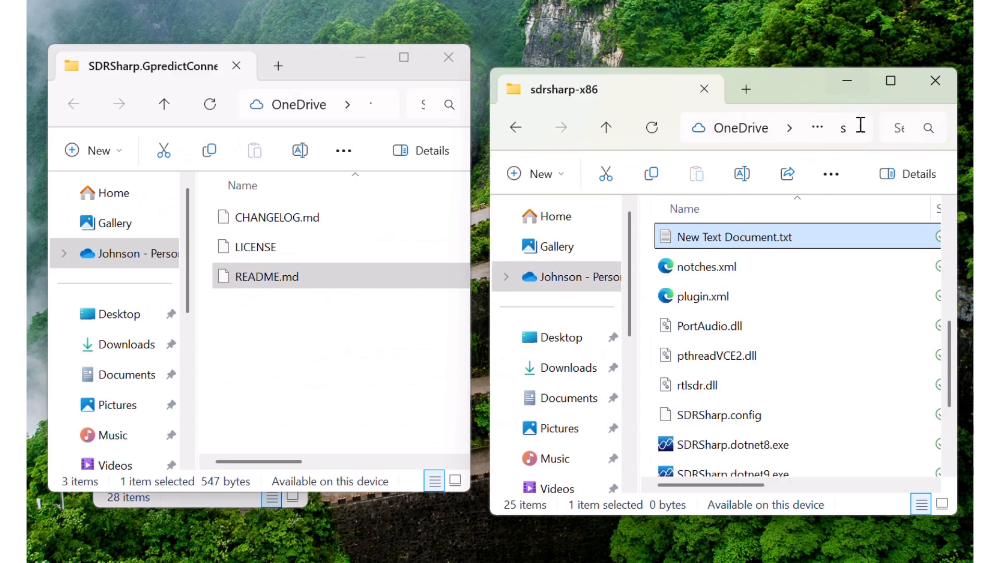
Find plugin.xml in the sdrsharp-x86 folder, open it in Notepad to check its contents, and close it.
{"action": "scroll", "coordinate": [866, 312], "scroll_direction": "down", "scroll_amount": 2}
{"action": "scroll", "coordinate": [867, 311], "scroll_direction": "up", "scroll_amount": 2}
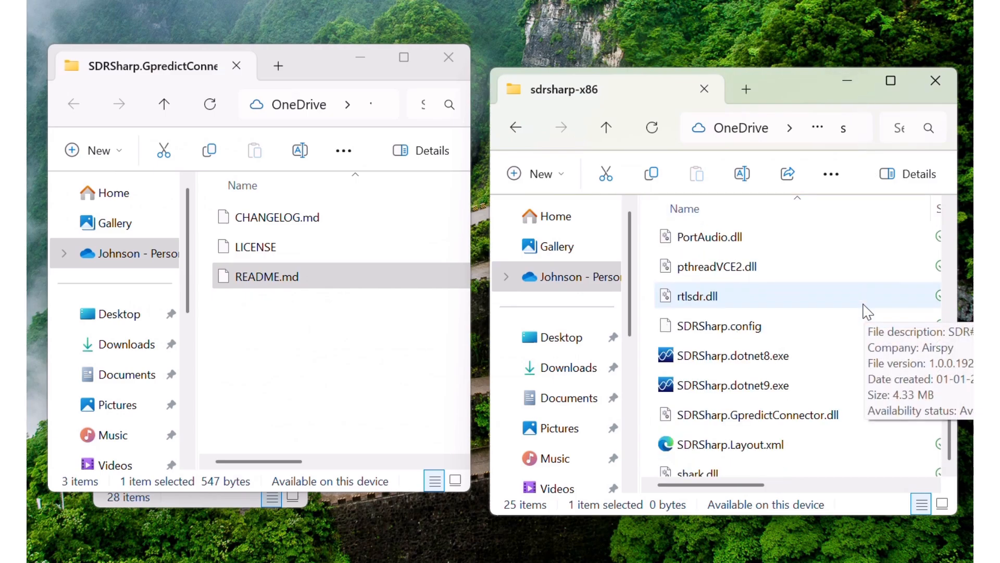
{"action": "left_click", "coordinate": [719, 297]}
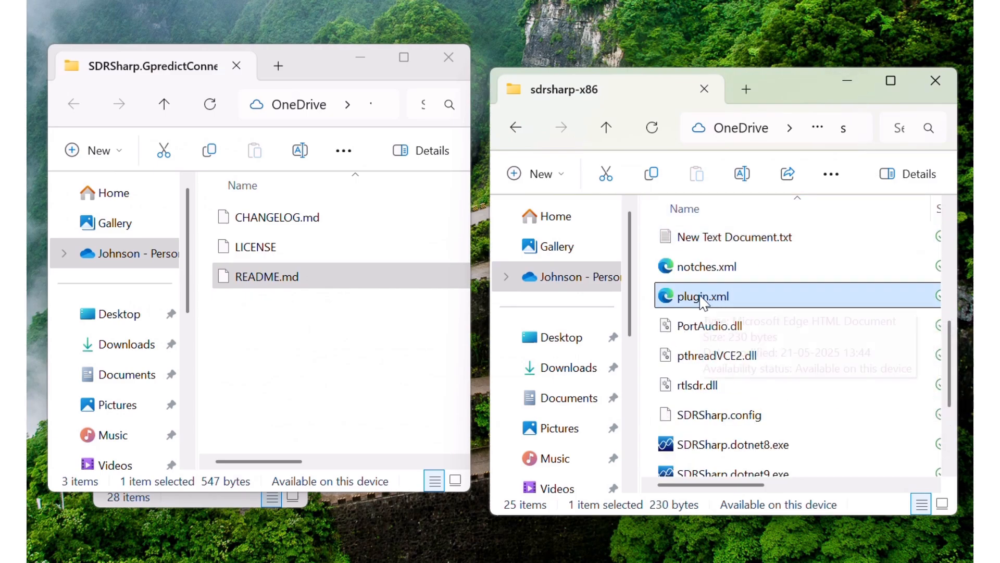
{"action": "right_click", "coordinate": [704, 301]}
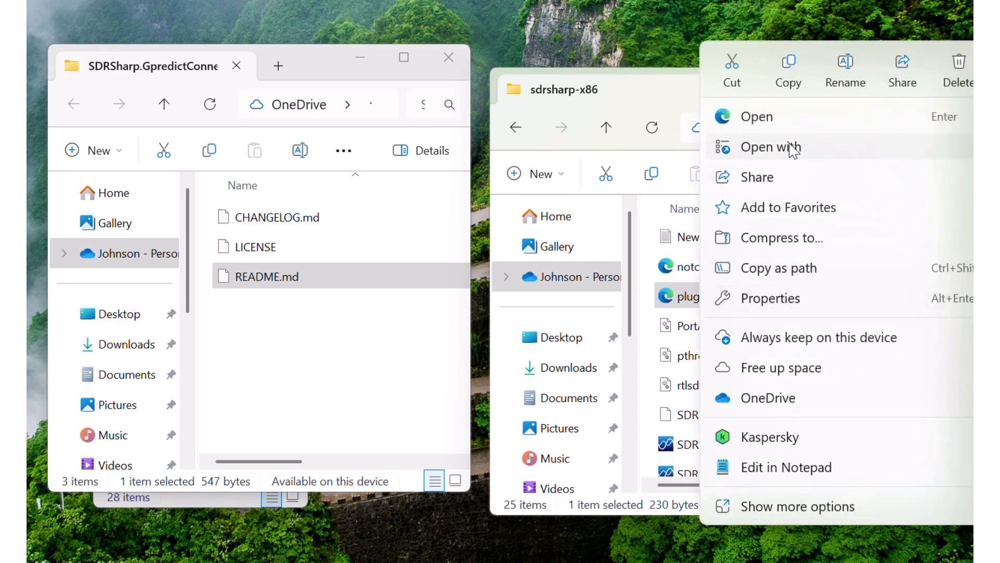
{"action": "mouse_move", "coordinate": [793, 150]}
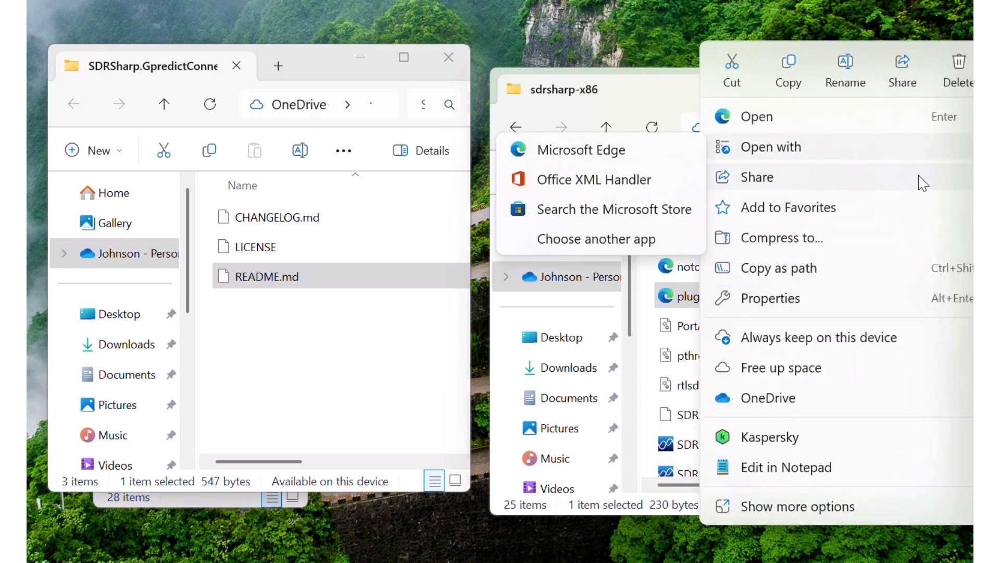
{"action": "left_click", "coordinate": [777, 474]}
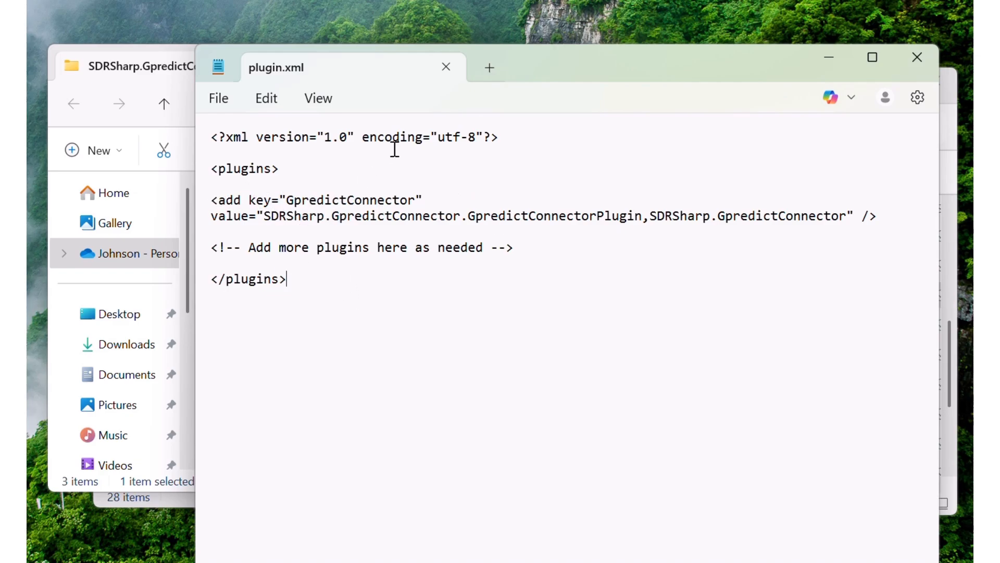
{"action": "left_click", "coordinate": [921, 58]}
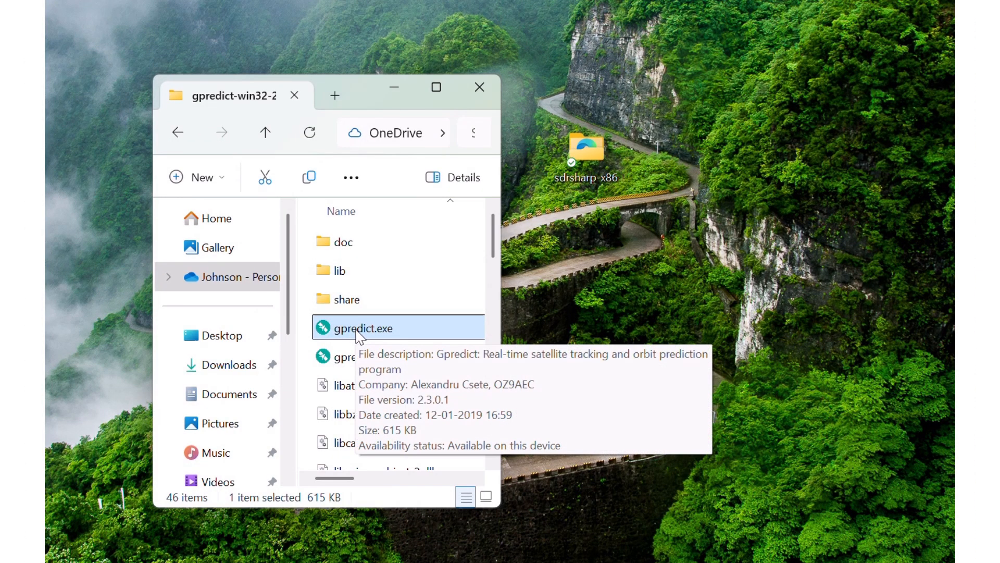
Launch gpredict.exe from the gpredict-win32 folder and show the radio interfaces in its preferences.
{"action": "double_click", "coordinate": [360, 331]}
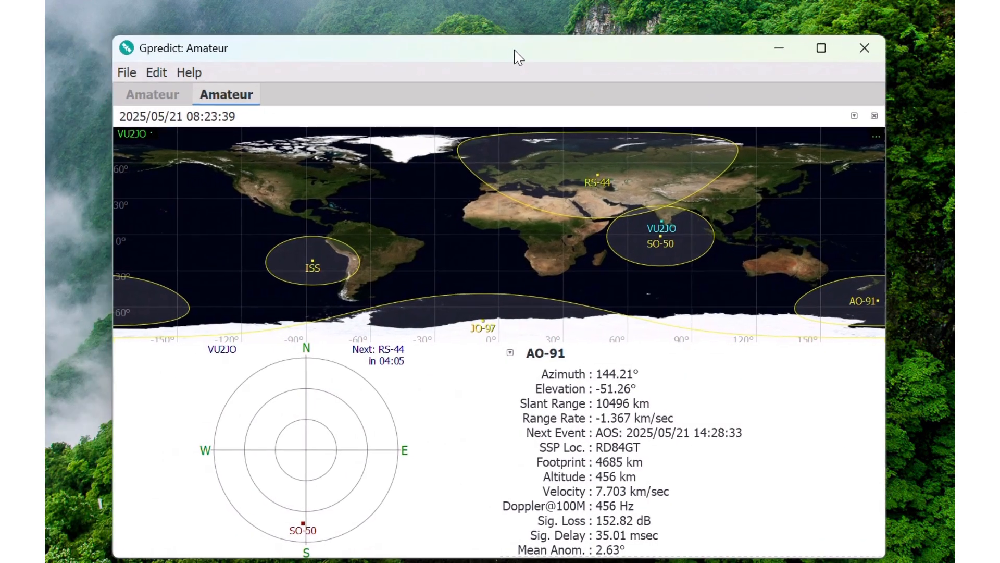
{"action": "left_click_drag", "start_coordinate": [514, 52], "coordinate": [521, 45]}
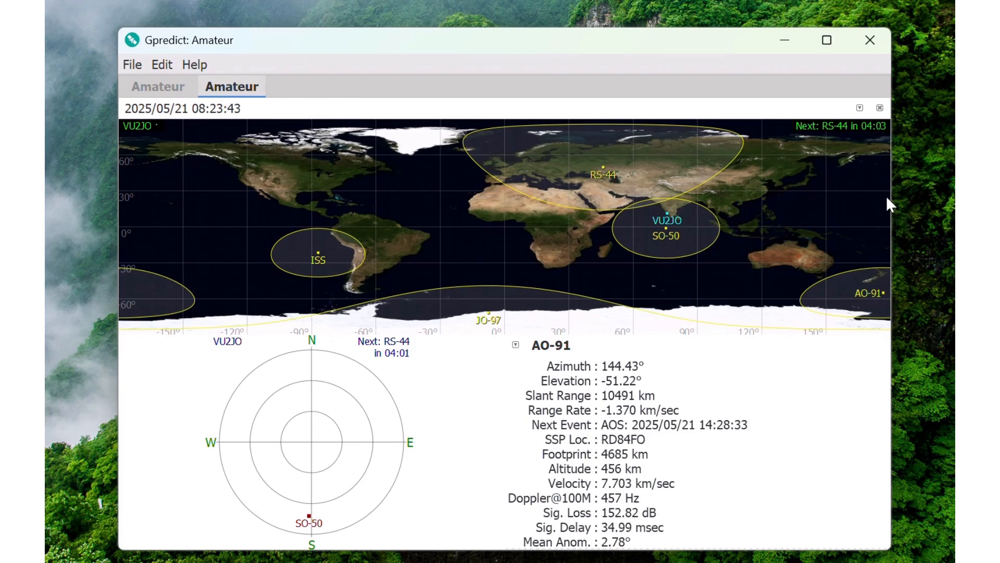
{"action": "left_click", "coordinate": [165, 66]}
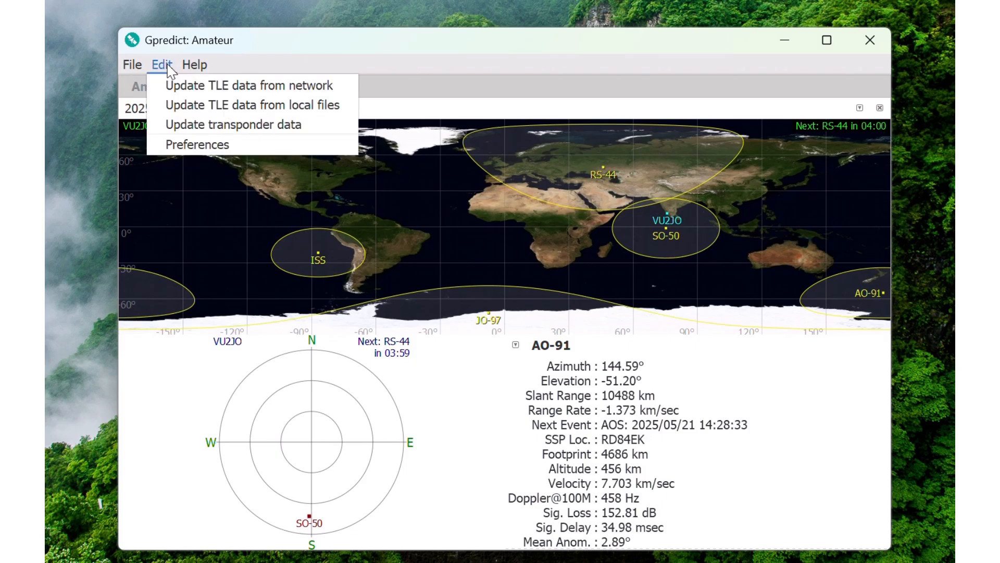
{"action": "left_click", "coordinate": [198, 142]}
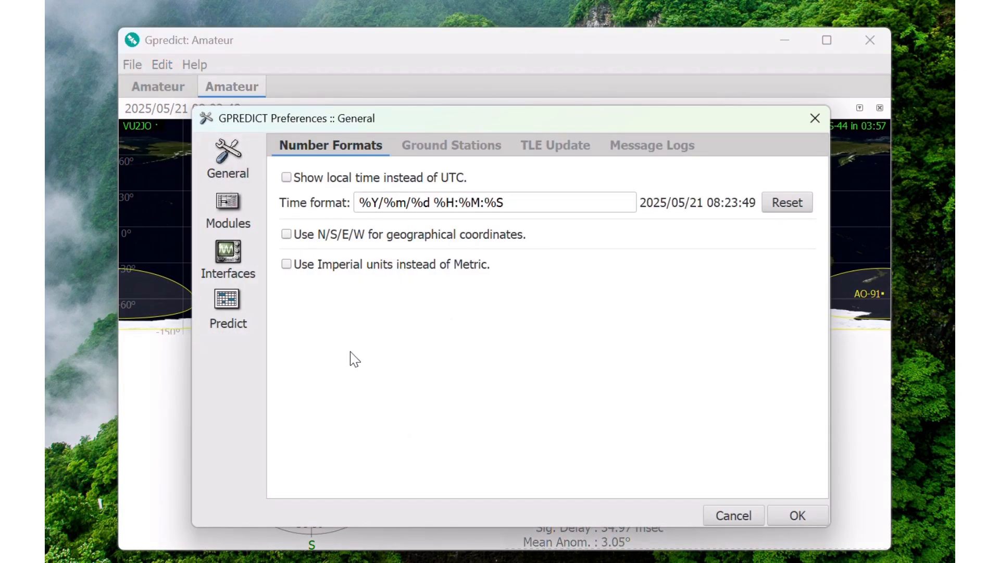
{"action": "left_click", "coordinate": [227, 255]}
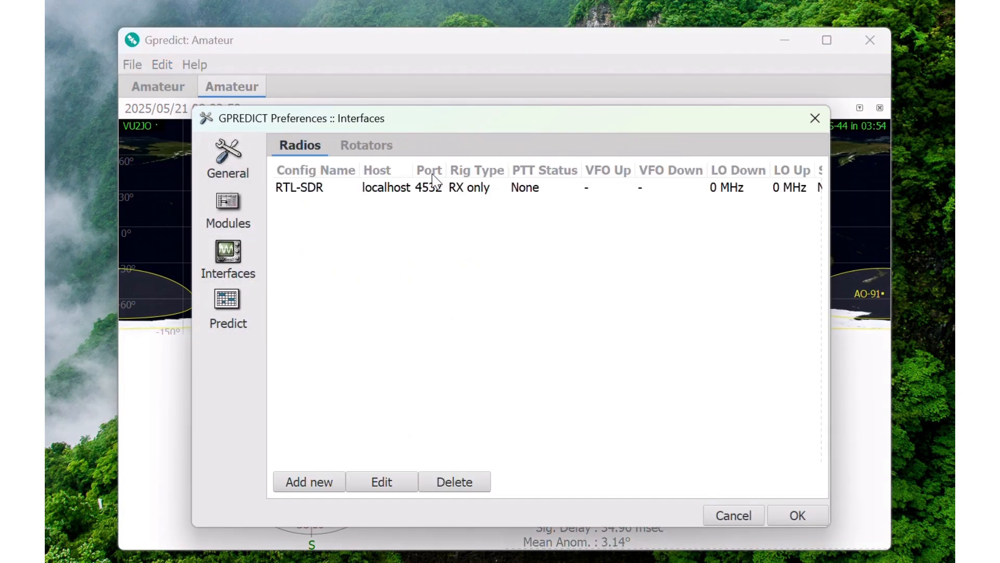
Examine a blank radio configuration and cancel it, review the existing RTL-SDR radio's settings, and accept the preferences.
{"action": "left_click", "coordinate": [401, 192]}
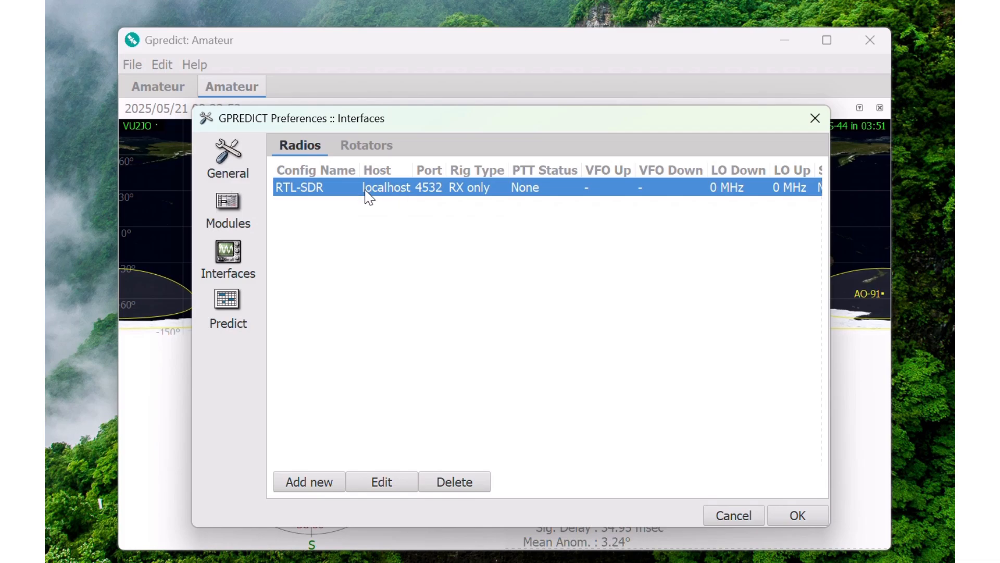
{"action": "left_click", "coordinate": [316, 483]}
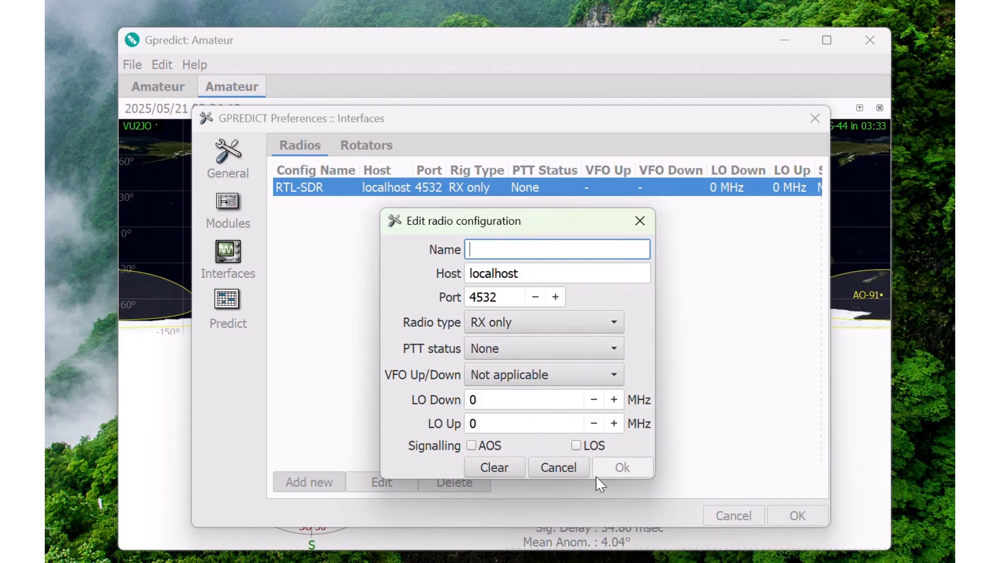
{"action": "left_click", "coordinate": [552, 465]}
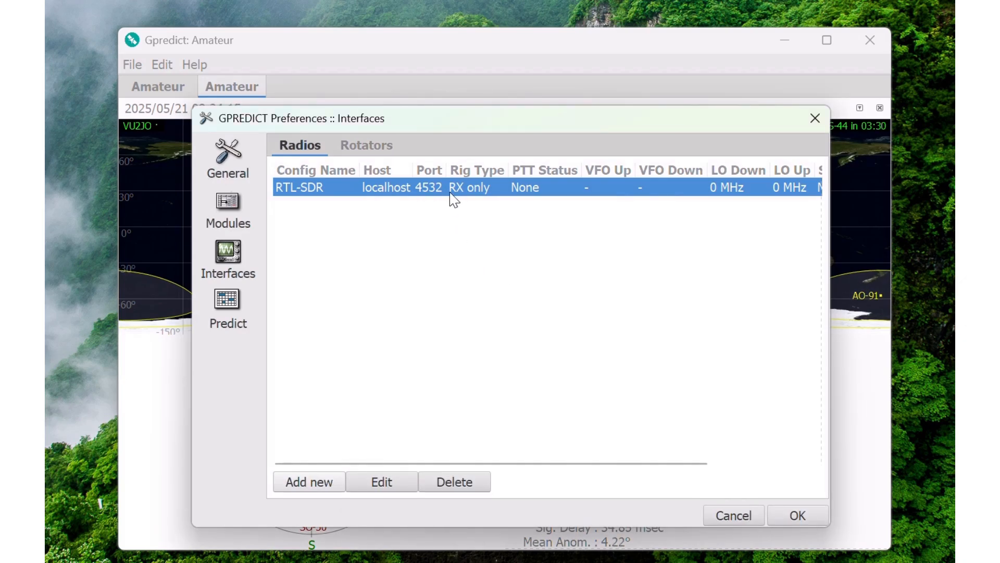
{"action": "double_click", "coordinate": [454, 190]}
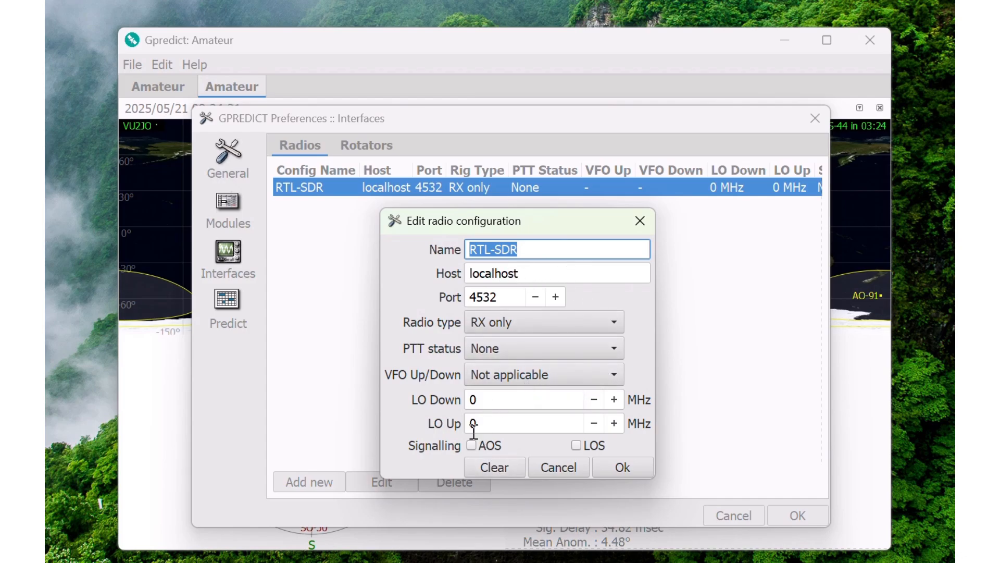
{"action": "left_click", "coordinate": [623, 468]}
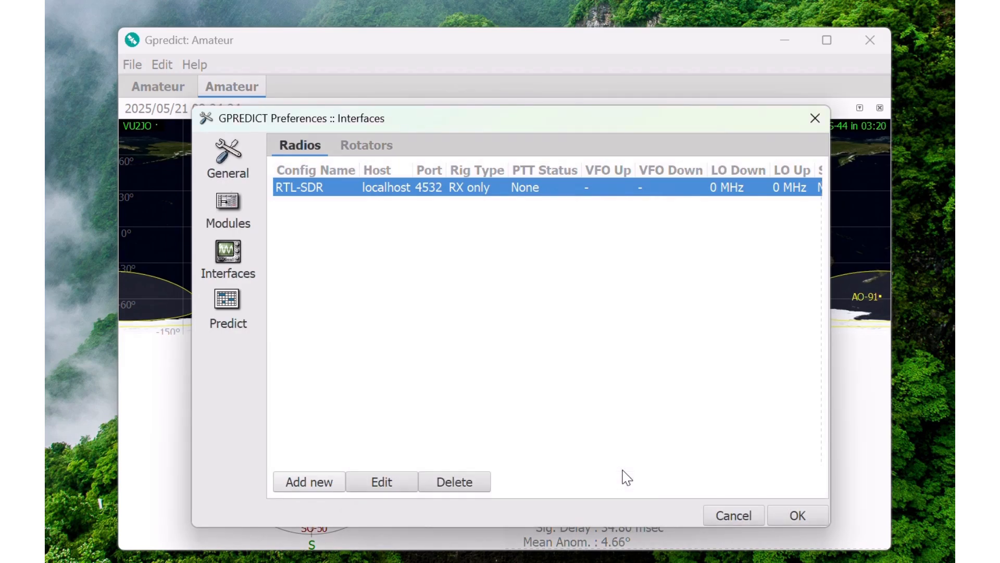
{"action": "left_click", "coordinate": [795, 519]}
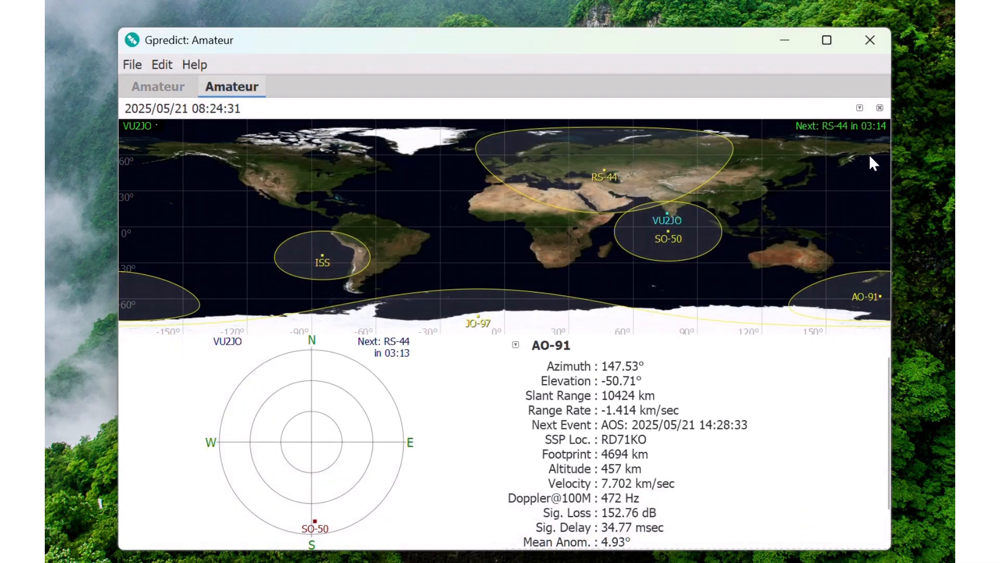
Open Radio Control for the Amateur module, bring its window fully into view, and set the target satellite to ISS.
{"action": "left_click", "coordinate": [860, 108]}
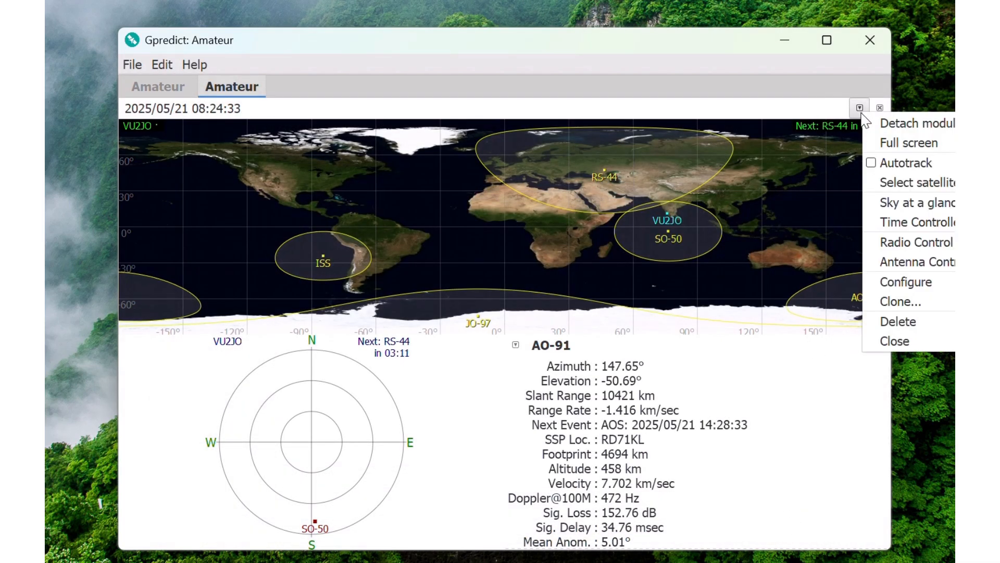
{"action": "left_click", "coordinate": [884, 246]}
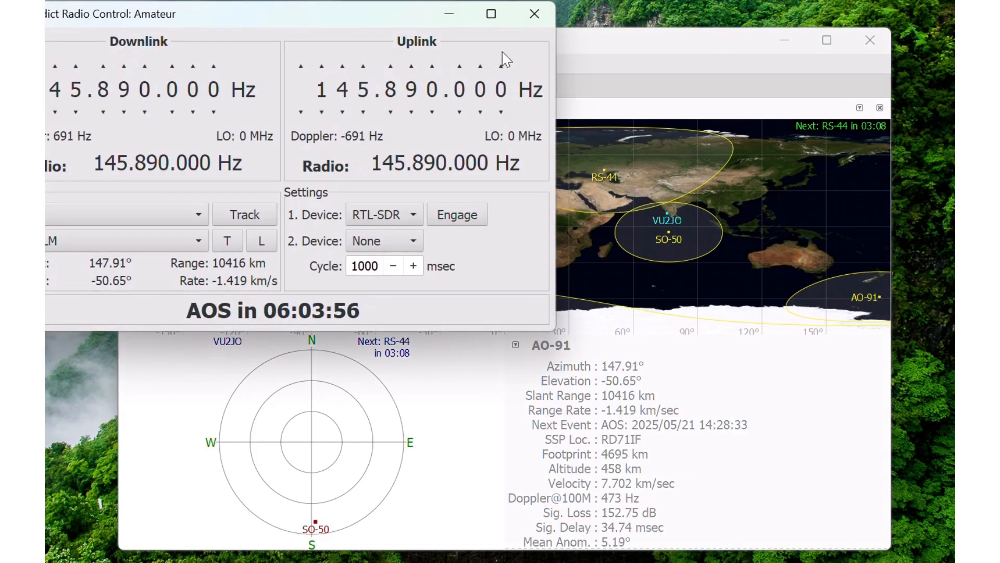
{"action": "left_click_drag", "start_coordinate": [315, 16], "coordinate": [526, 65]}
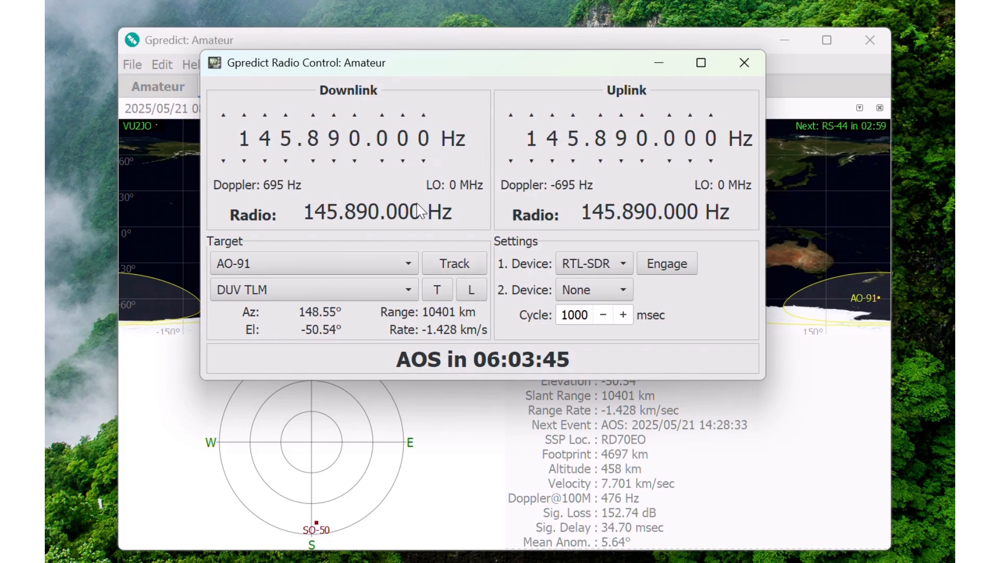
{"action": "left_click", "coordinate": [407, 269]}
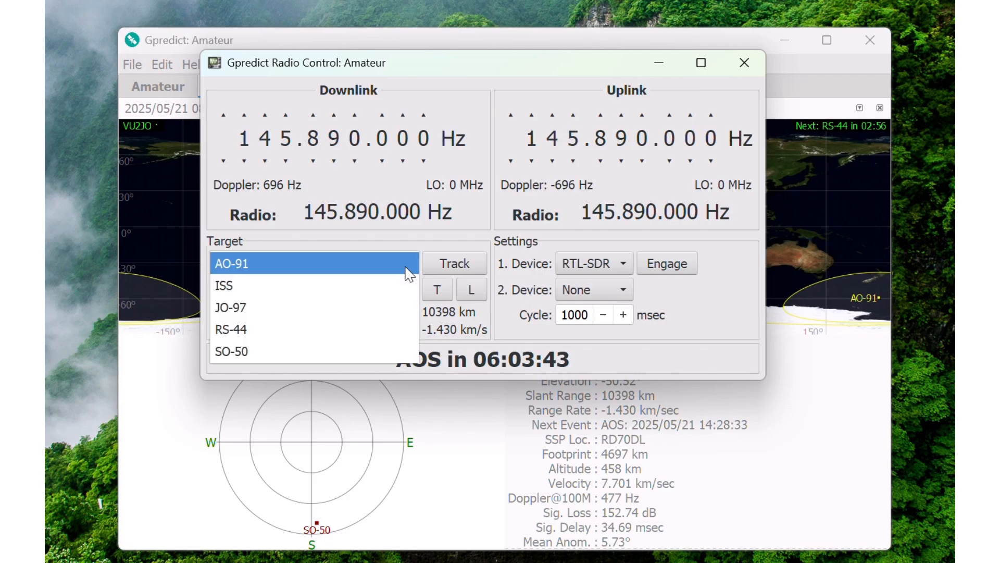
{"action": "left_click", "coordinate": [325, 295]}
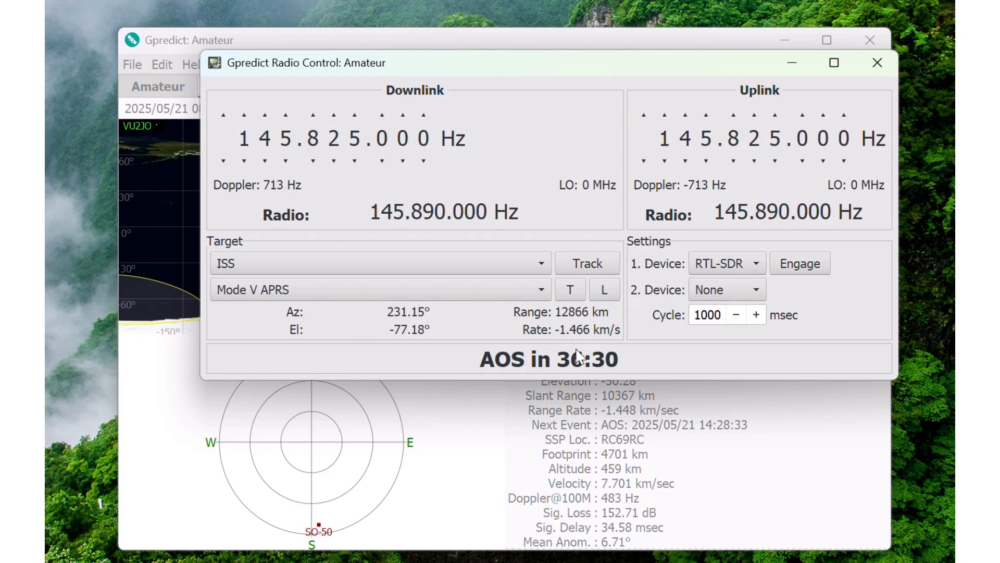
Choose Mode V/U FM - Voice Repeater as the transponder for the ISS target.
{"action": "left_click", "coordinate": [545, 301]}
{"action": "left_click", "coordinate": [547, 303]}
{"action": "left_click", "coordinate": [547, 302]}
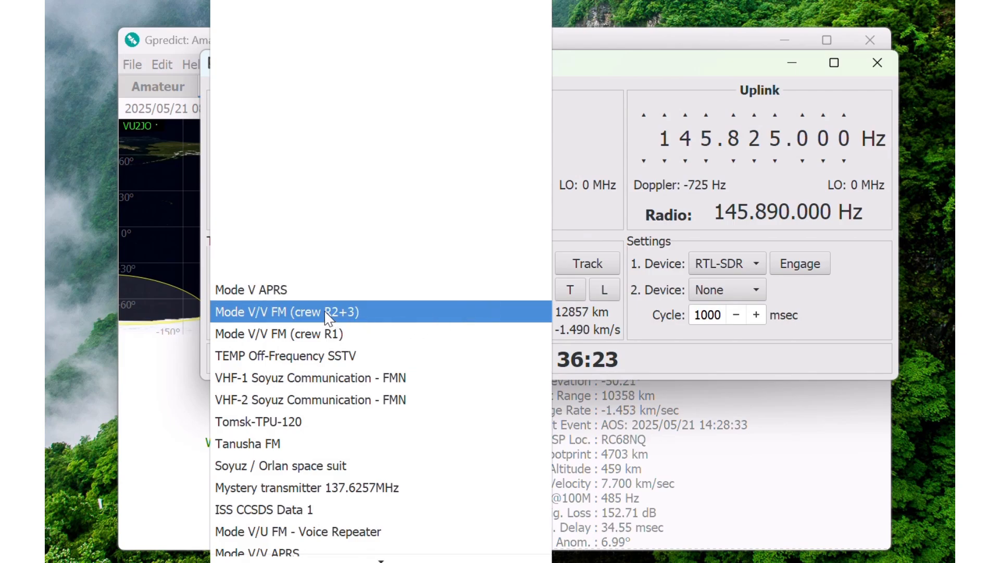
{"action": "scroll", "coordinate": [326, 317], "scroll_direction": "down", "scroll_amount": 1}
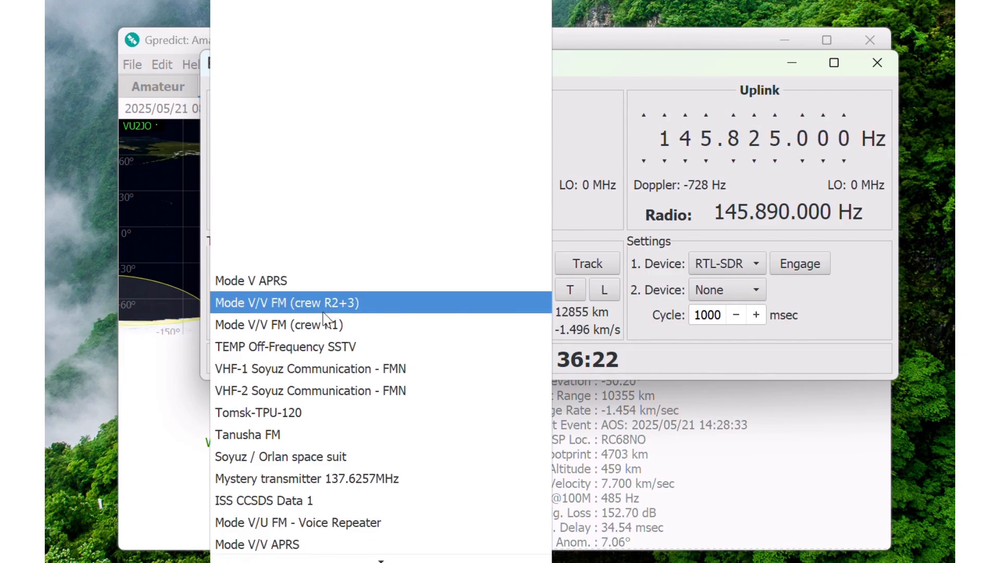
{"action": "scroll", "coordinate": [339, 314], "scroll_direction": "down", "scroll_amount": 2}
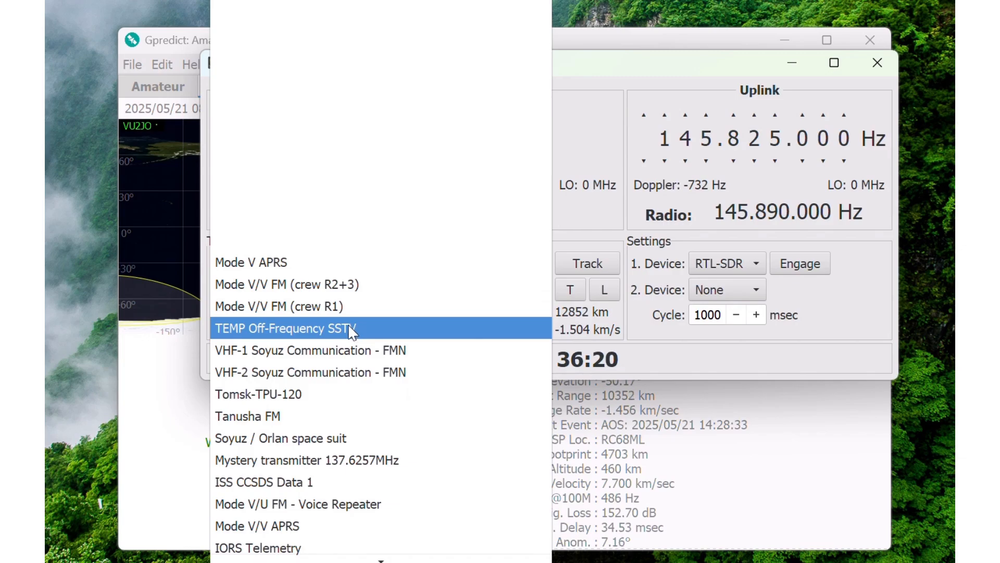
{"action": "scroll", "coordinate": [352, 319], "scroll_direction": "up", "scroll_amount": 1}
{"action": "scroll", "coordinate": [351, 319], "scroll_direction": "down", "scroll_amount": 3}
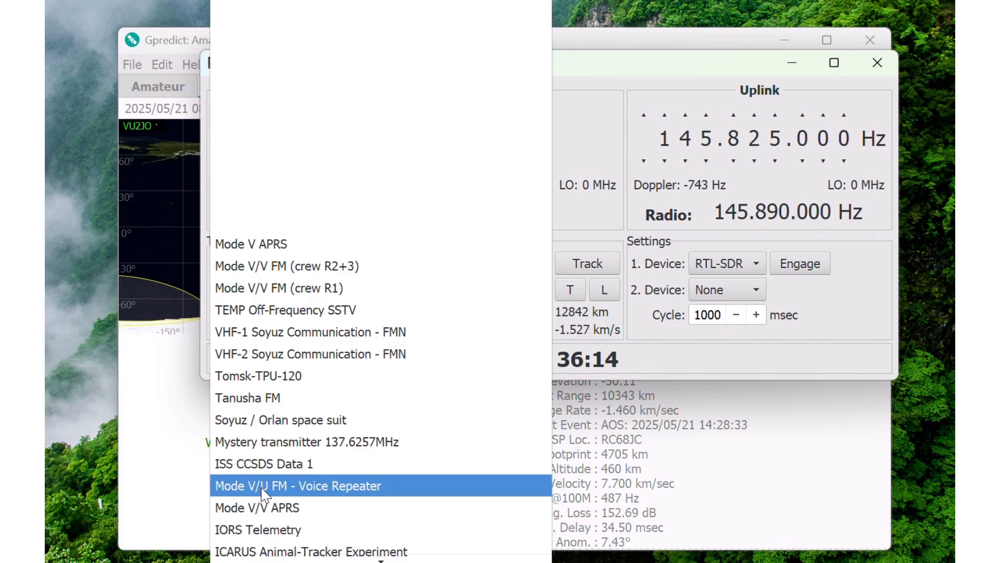
{"action": "left_click", "coordinate": [265, 490]}
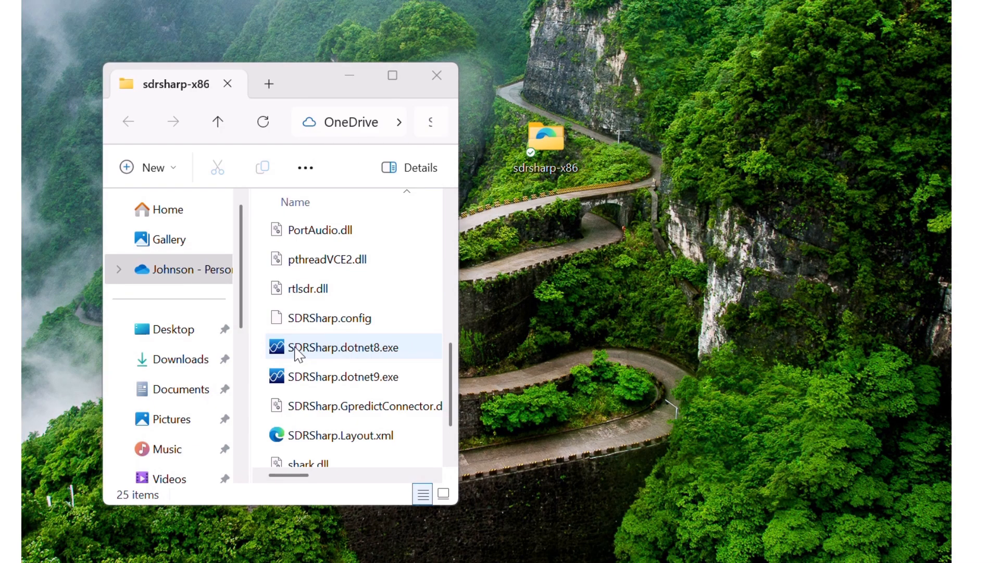
Launch SDRSharp.dotnet8.exe from the sdrsharp-x86 folder and fit its window within view.
{"action": "left_click", "coordinate": [299, 355]}
{"action": "double_click", "coordinate": [296, 348]}
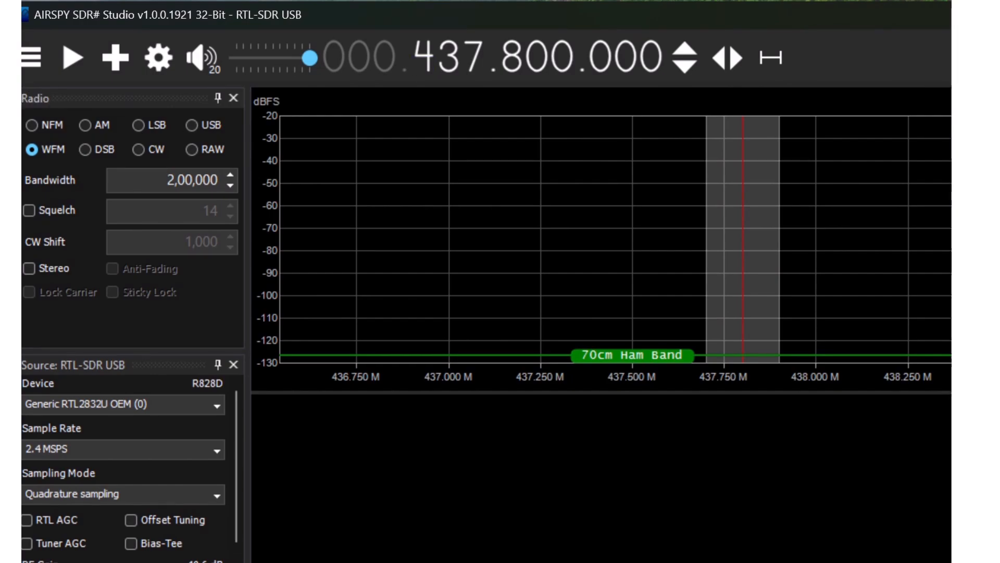
{"action": "mouse_move", "coordinate": [11, 87]}
{"action": "left_mouse_down"}
{"action": "mouse_move", "coordinate": [34, 85]}
{"action": "mouse_move", "coordinate": [24, 87]}
{"action": "left_mouse_up"}
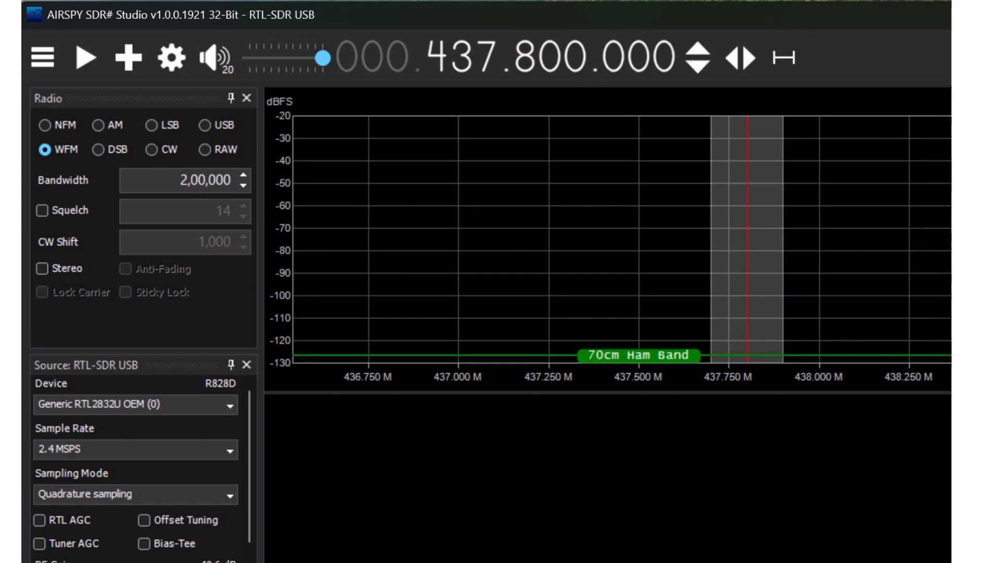
{"action": "left_click_drag", "start_coordinate": [999, 132], "coordinate": [946, 133]}
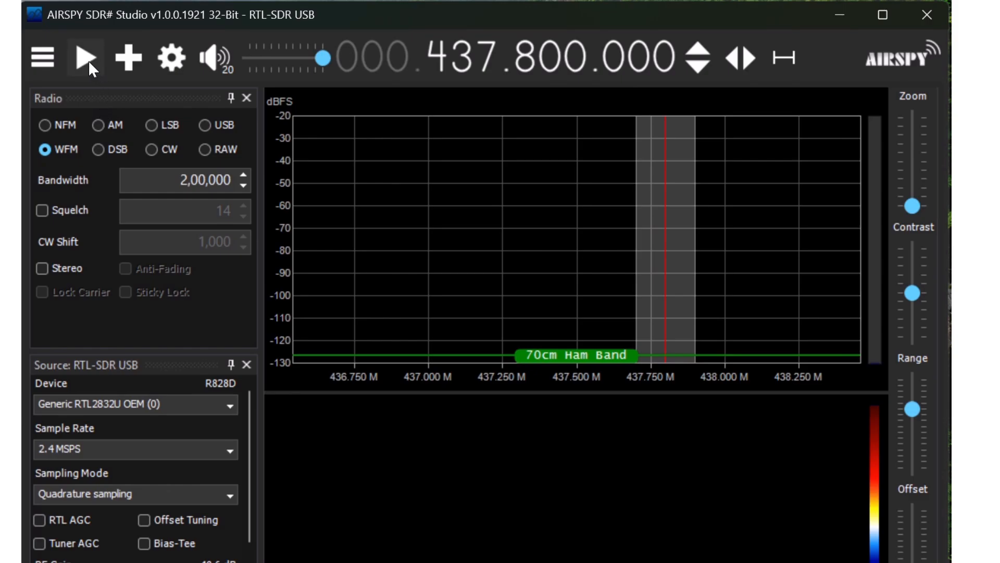
Start receiving with RTL-SDR USB as the source and lower the audio volume to -33.
{"action": "left_click", "coordinate": [41, 58]}
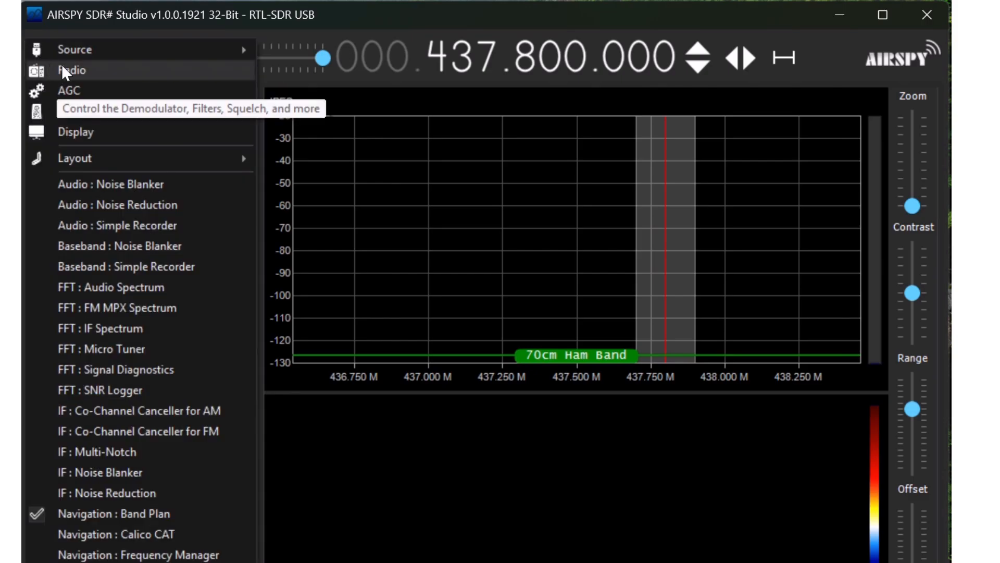
{"action": "mouse_move", "coordinate": [70, 53]}
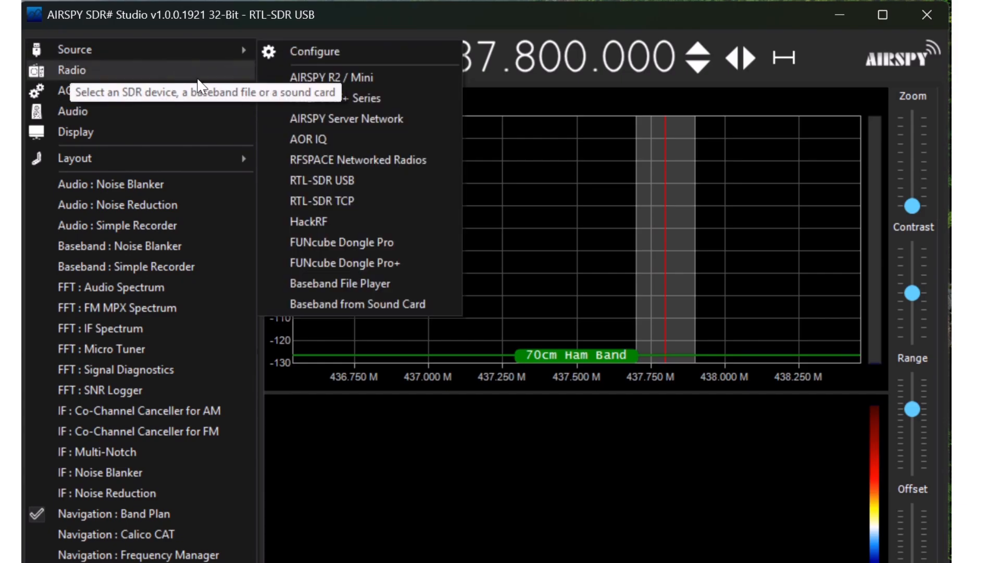
{"action": "left_click", "coordinate": [319, 182]}
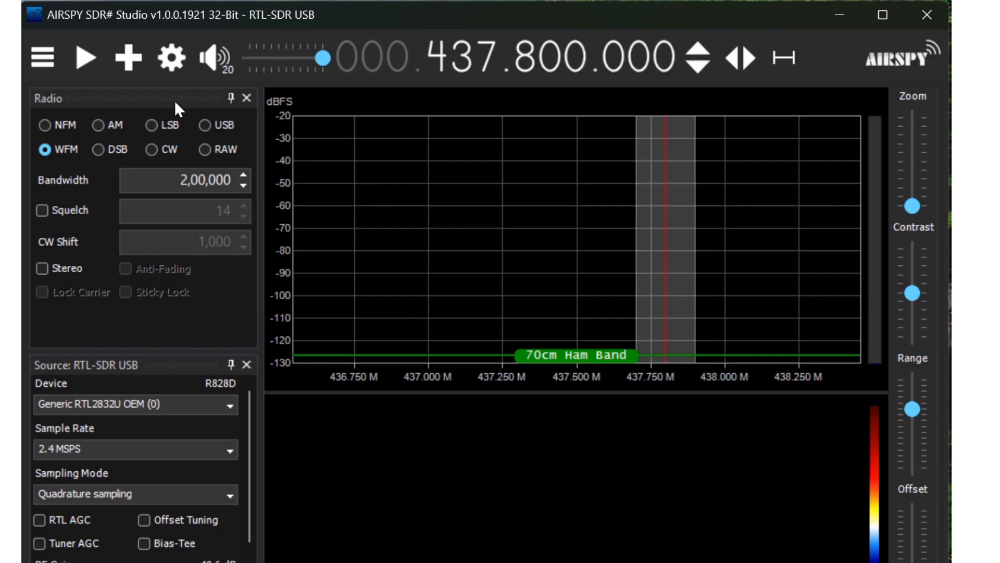
{"action": "left_click", "coordinate": [86, 57]}
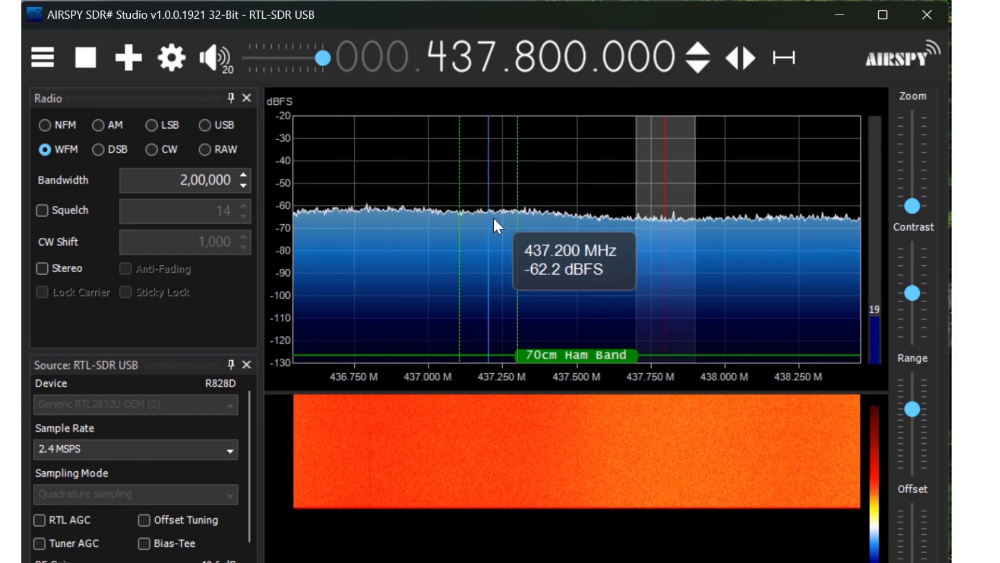
{"action": "left_click_drag", "start_coordinate": [308, 58], "coordinate": [284, 58]}
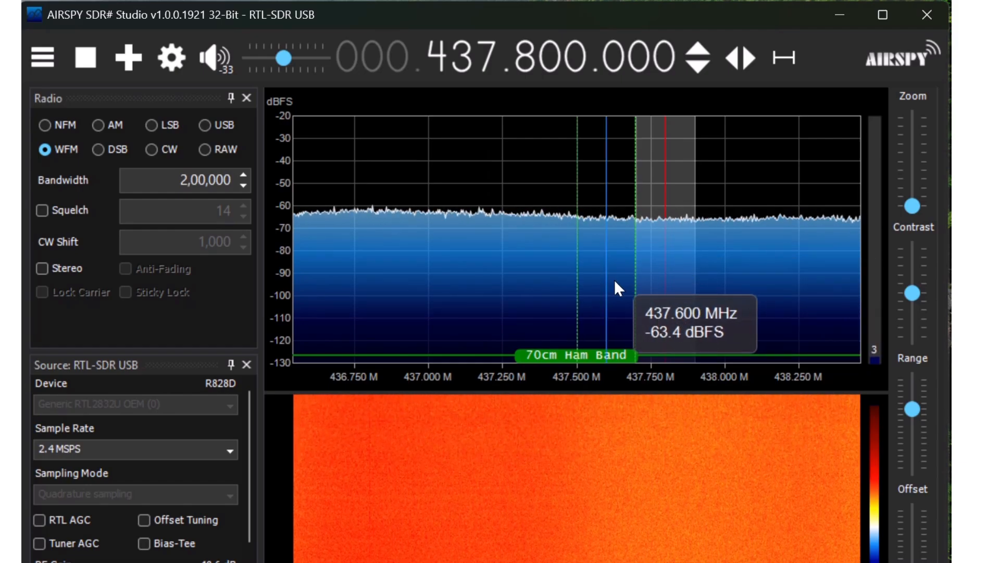
Switch to Gpredict, review the RTL-SDR radio's configuration in the interface preferences, and accept it without changes.
{"action": "mouse_move", "coordinate": [675, 562]}
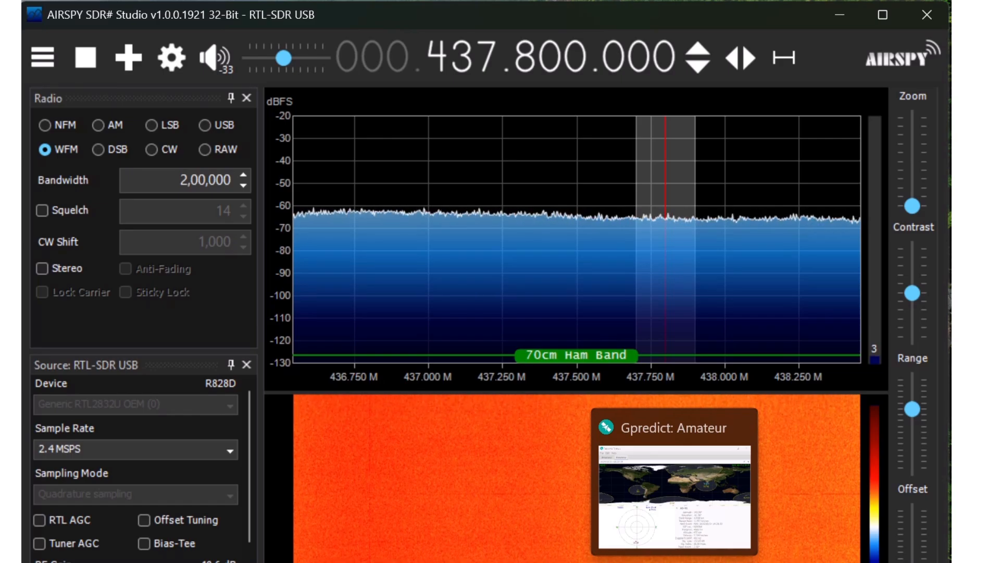
{"action": "left_click", "coordinate": [675, 562]}
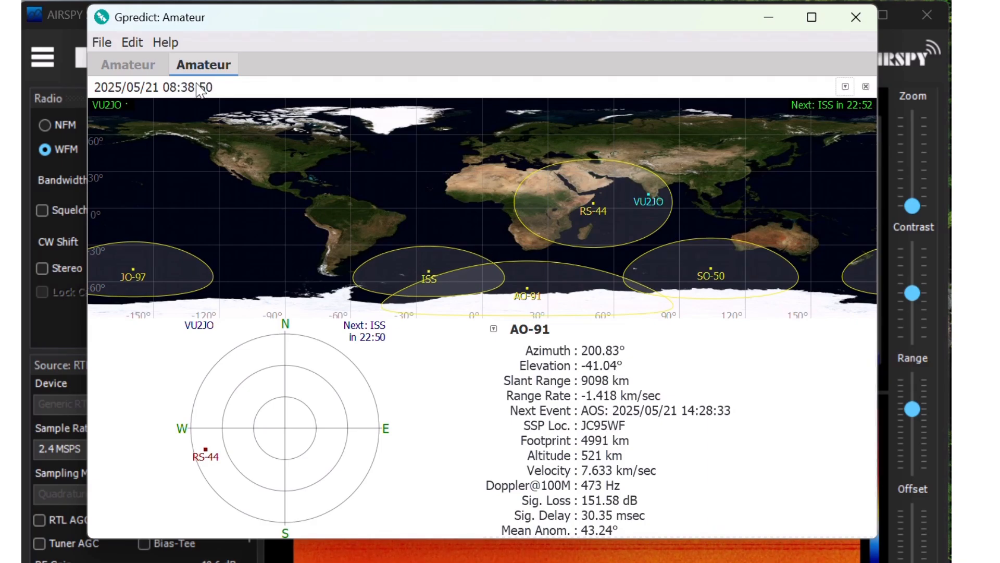
{"action": "left_click", "coordinate": [133, 44]}
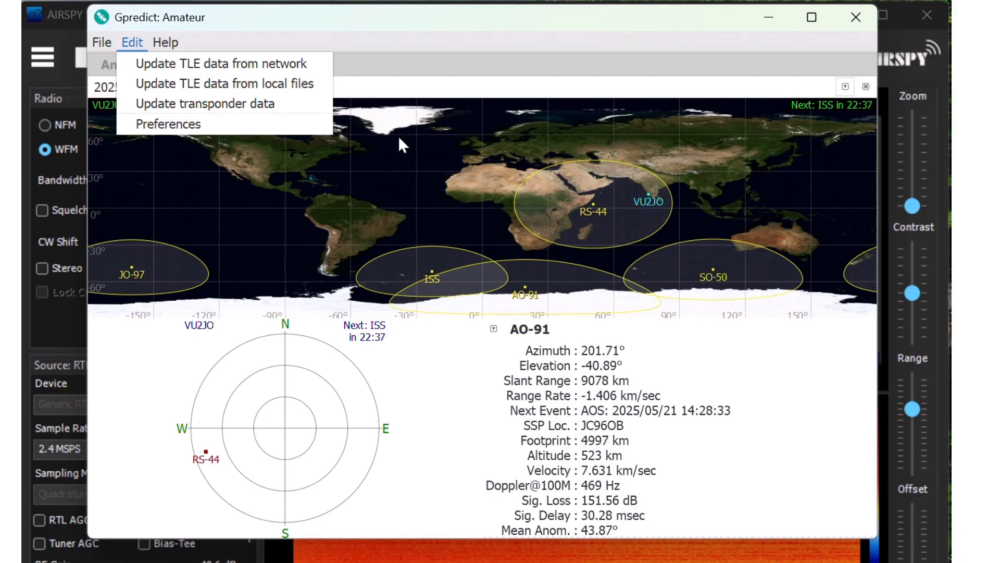
{"action": "left_click", "coordinate": [191, 124]}
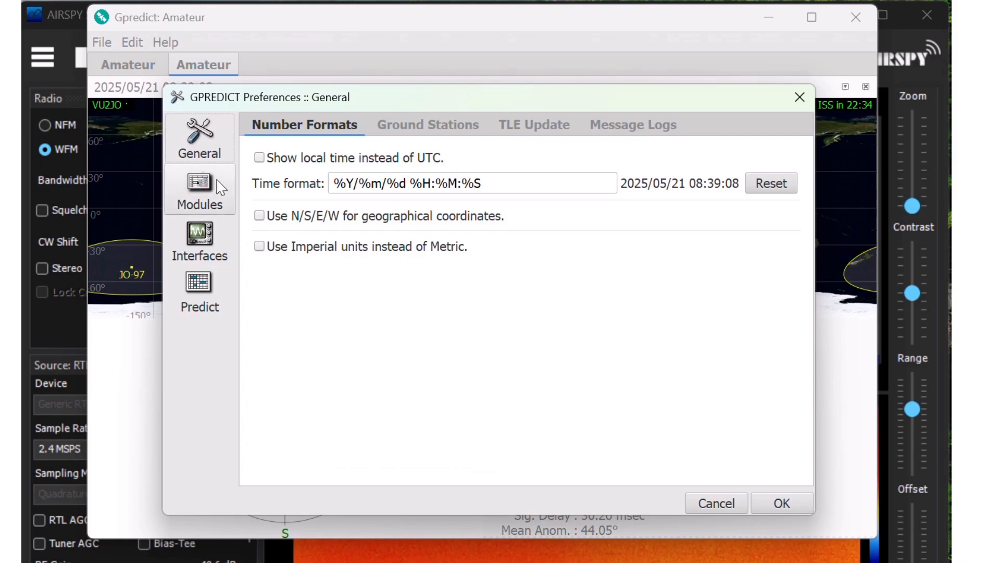
{"action": "left_click", "coordinate": [188, 237]}
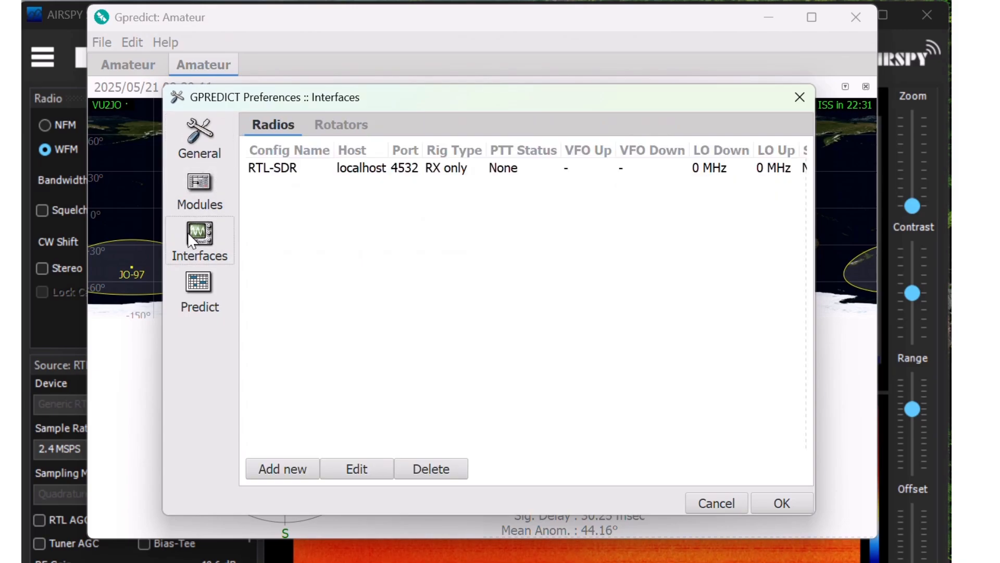
{"action": "double_click", "coordinate": [285, 169]}
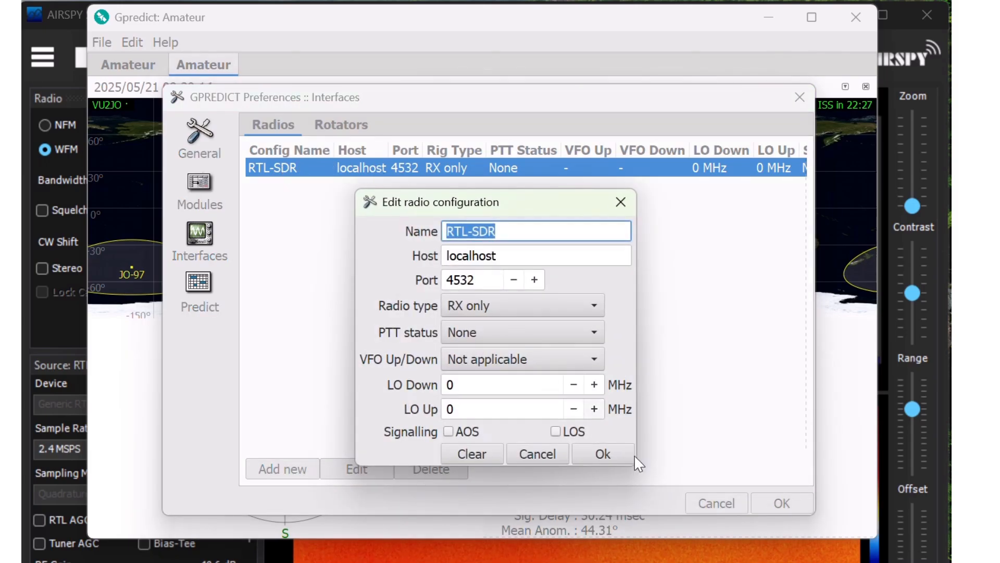
{"action": "left_click", "coordinate": [616, 456]}
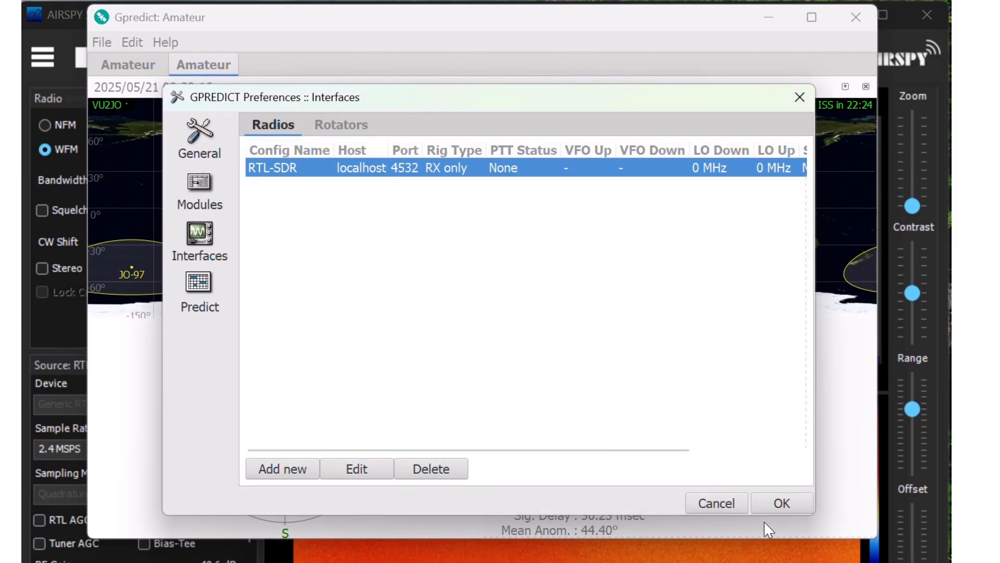
{"action": "left_click", "coordinate": [770, 504]}
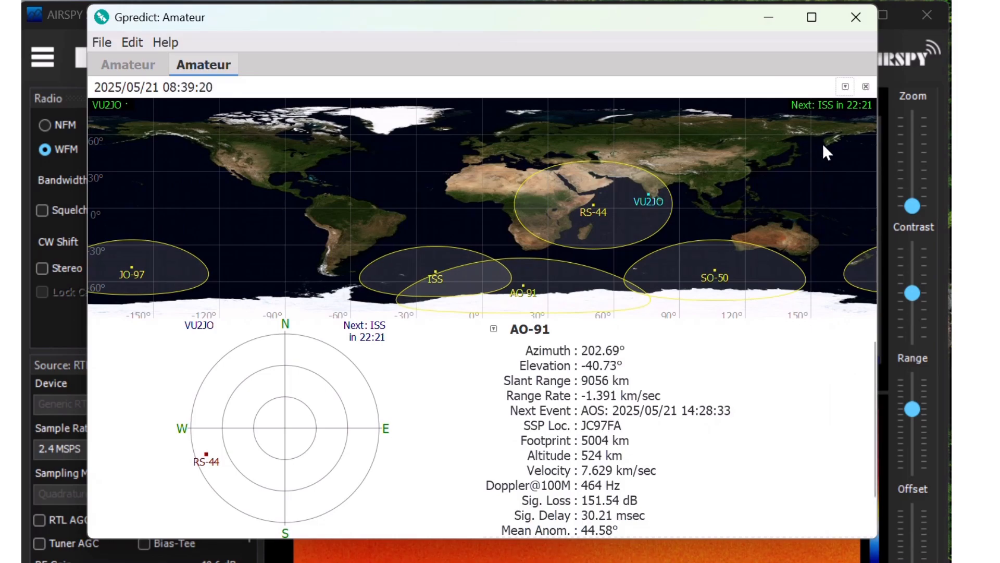
Open Radio Control for the Amateur module and bring its window fully into view.
{"action": "left_click", "coordinate": [845, 86]}
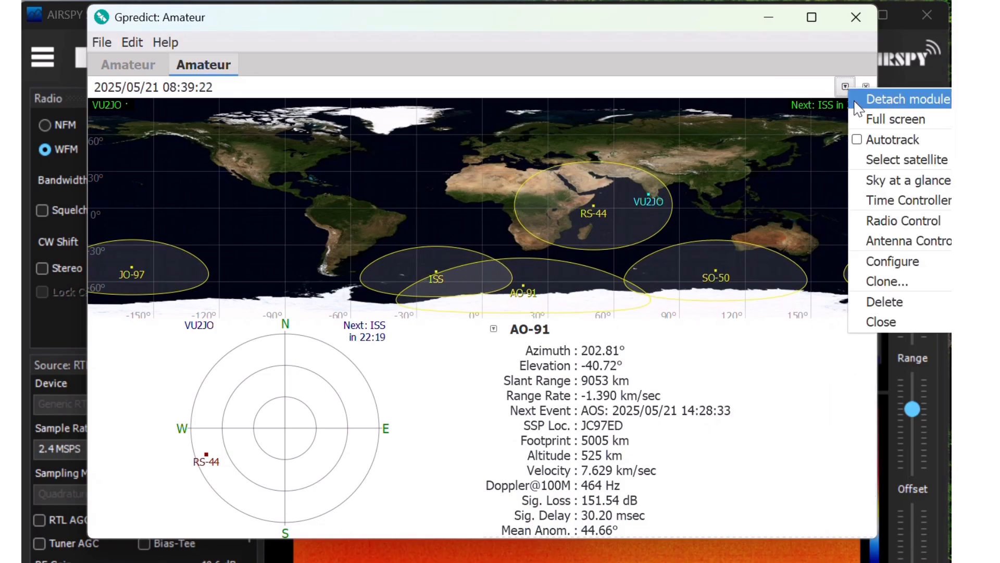
{"action": "left_click", "coordinate": [866, 221]}
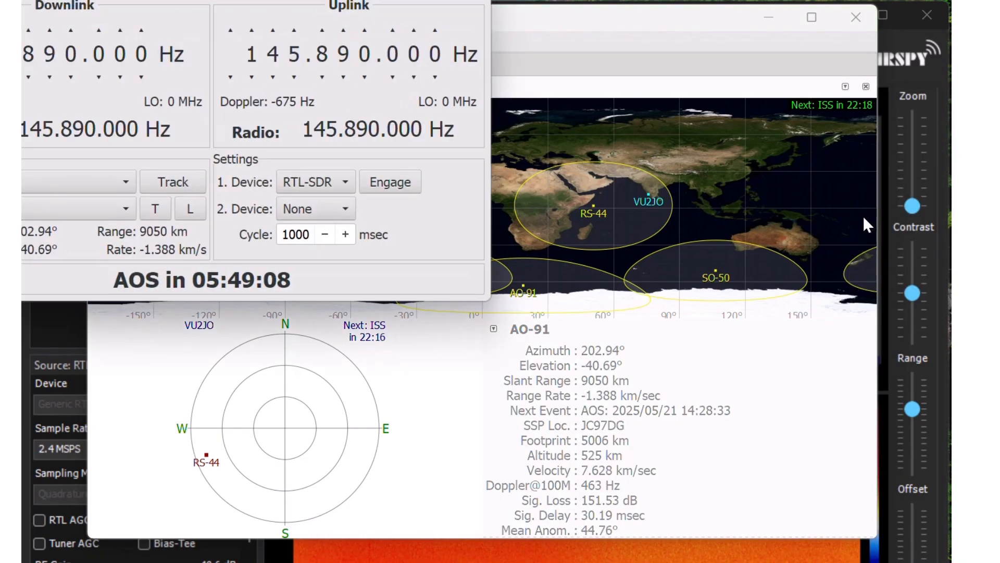
{"action": "left_click_drag", "start_coordinate": [302, 0], "coordinate": [520, 60]}
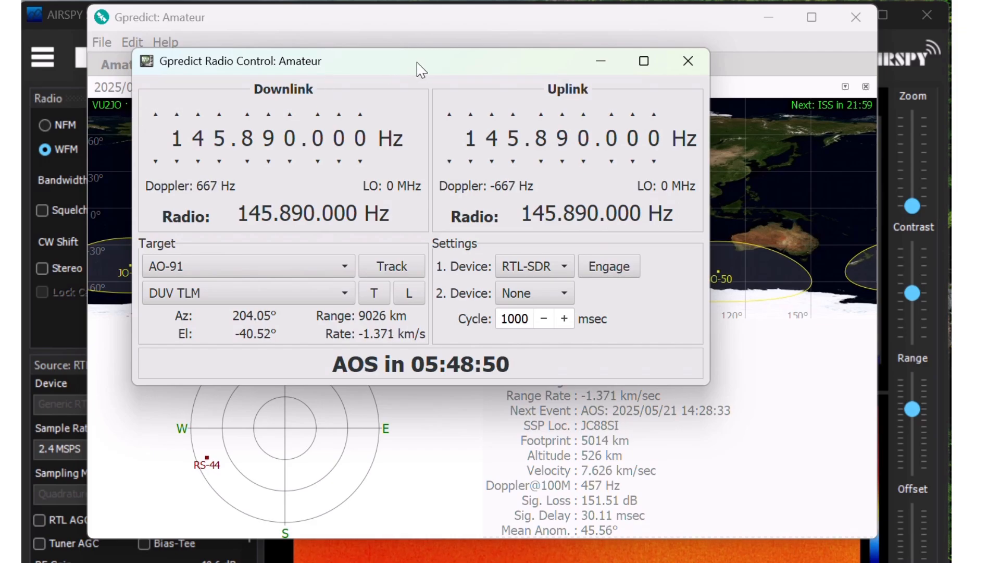
Minimize the main Gpredict window and move the Radio Control window clear of SDR#'s frequency display.
{"action": "left_click", "coordinate": [766, 22]}
{"action": "left_click", "coordinate": [767, 22]}
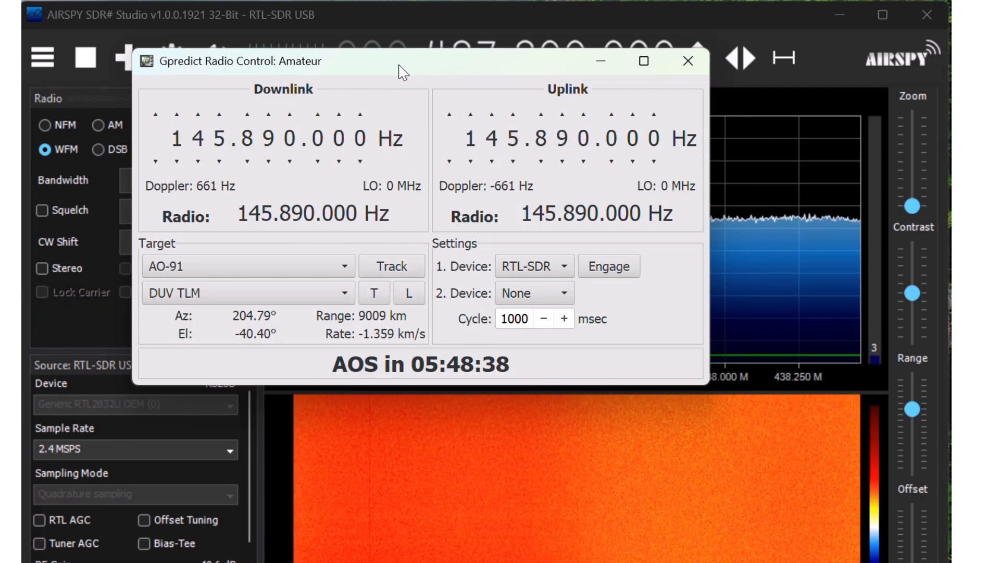
{"action": "left_click_drag", "start_coordinate": [403, 73], "coordinate": [298, 207]}
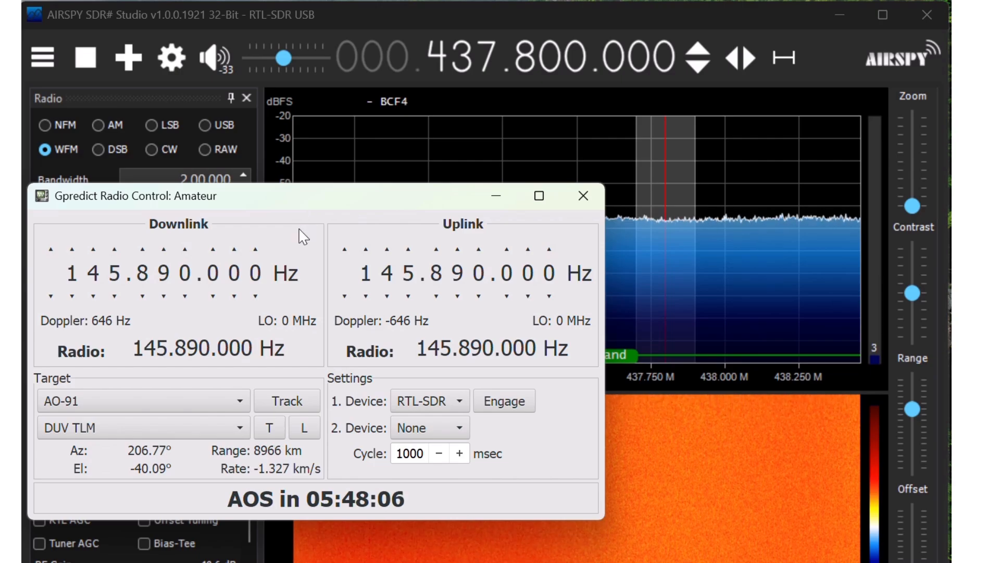
Set the Radio Control target to ISS with the Mode V/U FM - Voice Repeater transponder.
{"action": "left_click", "coordinate": [241, 406]}
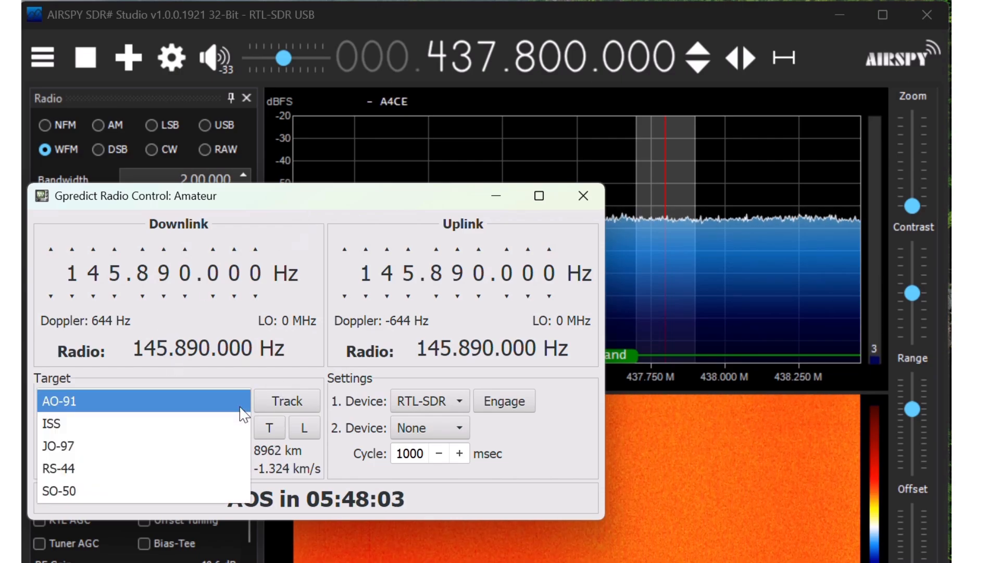
{"action": "left_click", "coordinate": [185, 419]}
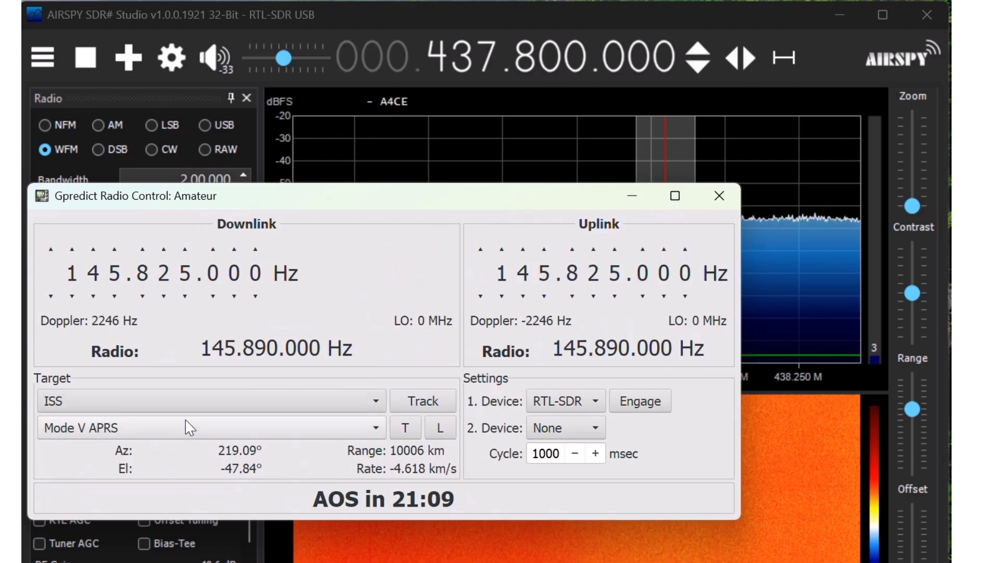
{"action": "left_click", "coordinate": [375, 428]}
{"action": "scroll", "coordinate": [297, 480], "scroll_direction": "down", "scroll_amount": 3}
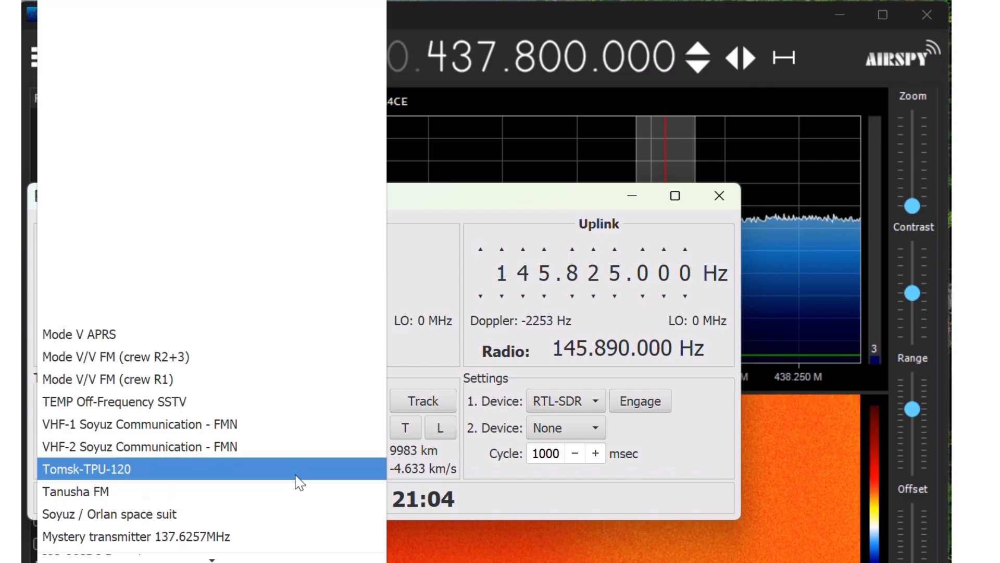
{"action": "scroll", "coordinate": [296, 480], "scroll_direction": "down", "scroll_amount": 3}
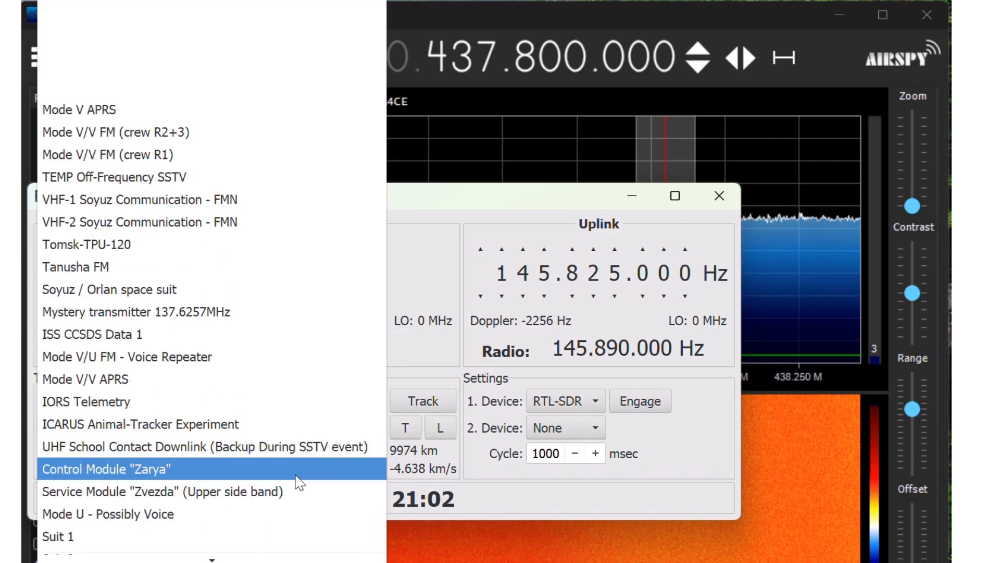
{"action": "scroll", "coordinate": [296, 481], "scroll_direction": "down", "scroll_amount": 2}
{"action": "scroll", "coordinate": [295, 474], "scroll_direction": "down", "scroll_amount": 2}
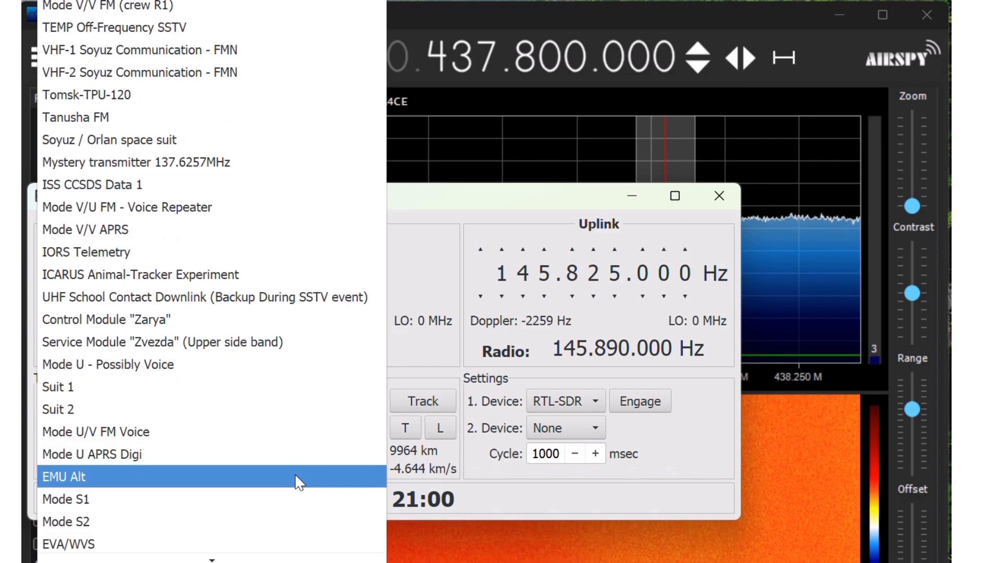
{"action": "scroll", "coordinate": [296, 480], "scroll_direction": "down", "scroll_amount": 3}
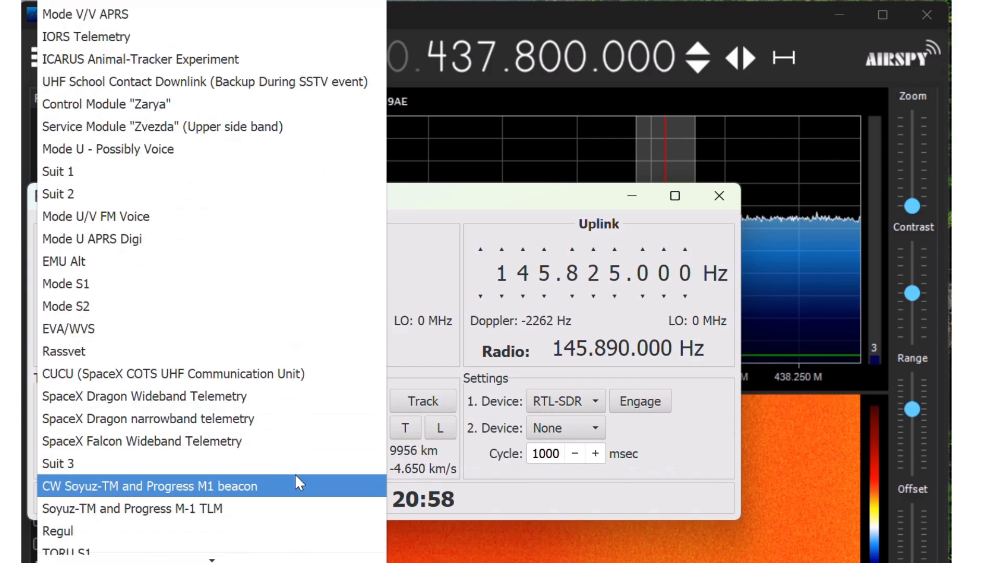
{"action": "scroll", "coordinate": [296, 481], "scroll_direction": "down", "scroll_amount": 2}
{"action": "scroll", "coordinate": [296, 481], "scroll_direction": "up", "scroll_amount": 2}
{"action": "scroll", "coordinate": [295, 475], "scroll_direction": "up", "scroll_amount": 3}
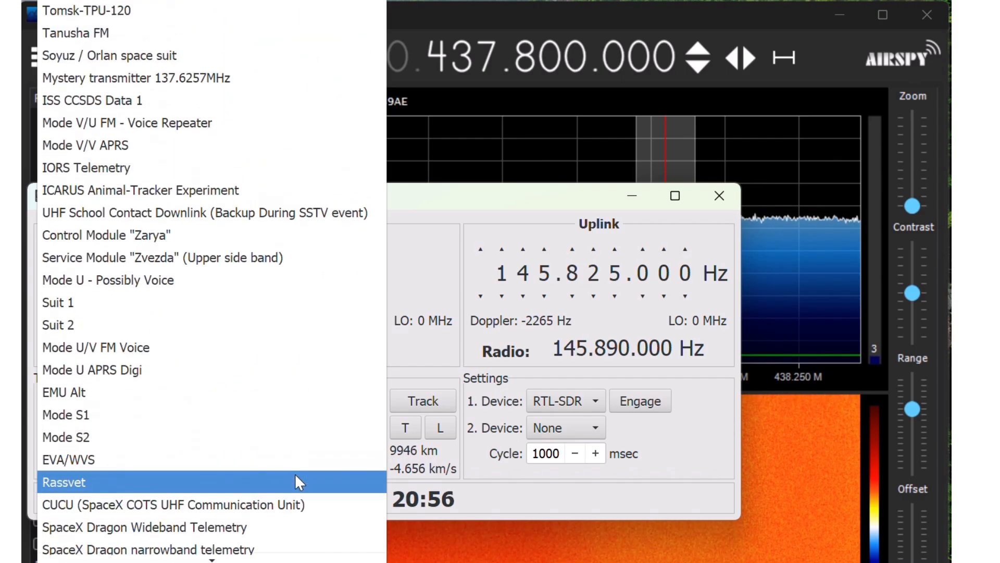
{"action": "scroll", "coordinate": [295, 473], "scroll_direction": "up", "scroll_amount": 1}
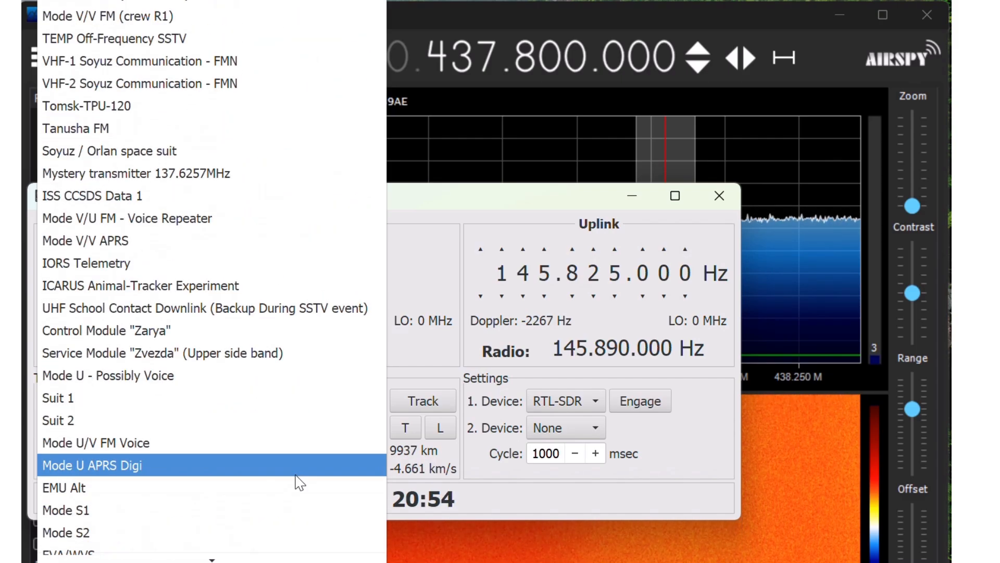
{"action": "left_click", "coordinate": [255, 218]}
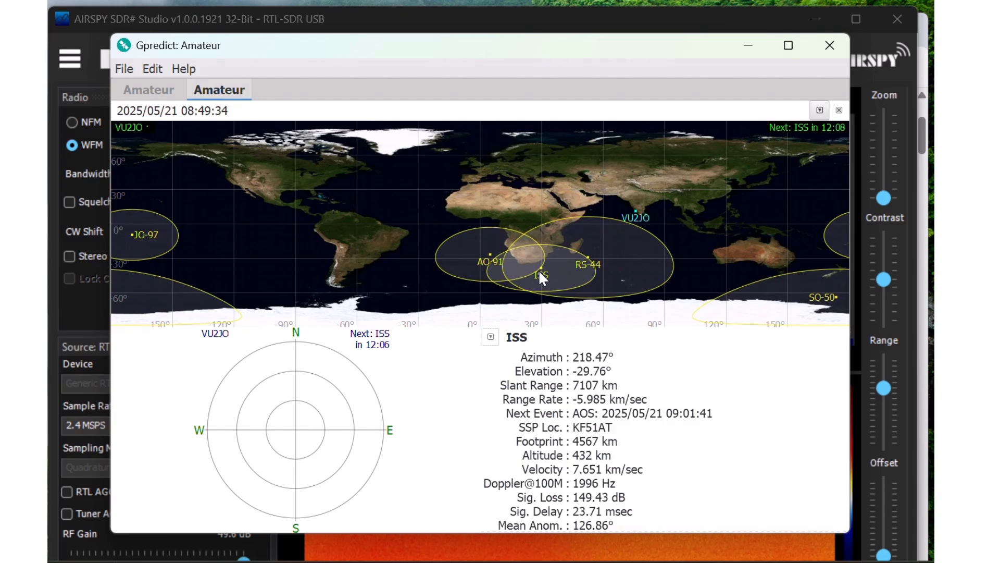
Compare the ISS and RS-44 footprints and pass details by showing RS-44's data, and return the satellite data view to ISS.
{"action": "mouse_move", "coordinate": [544, 271]}
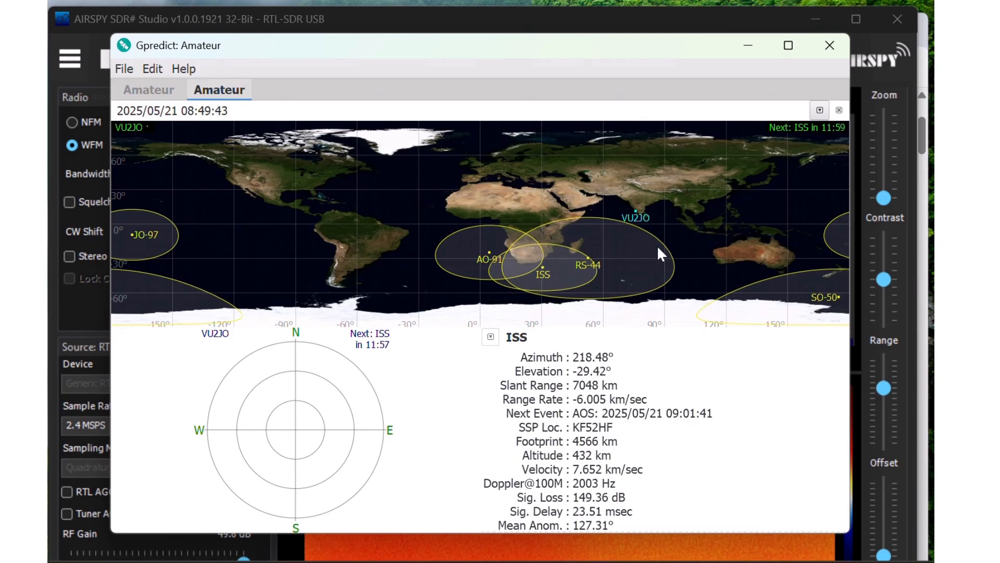
{"action": "mouse_move", "coordinate": [593, 262]}
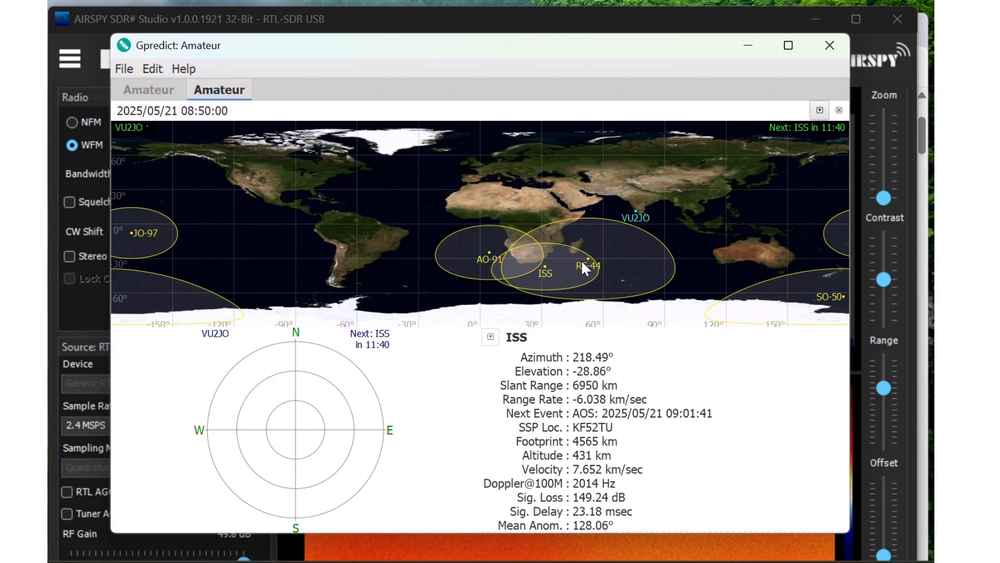
{"action": "left_click", "coordinate": [490, 338]}
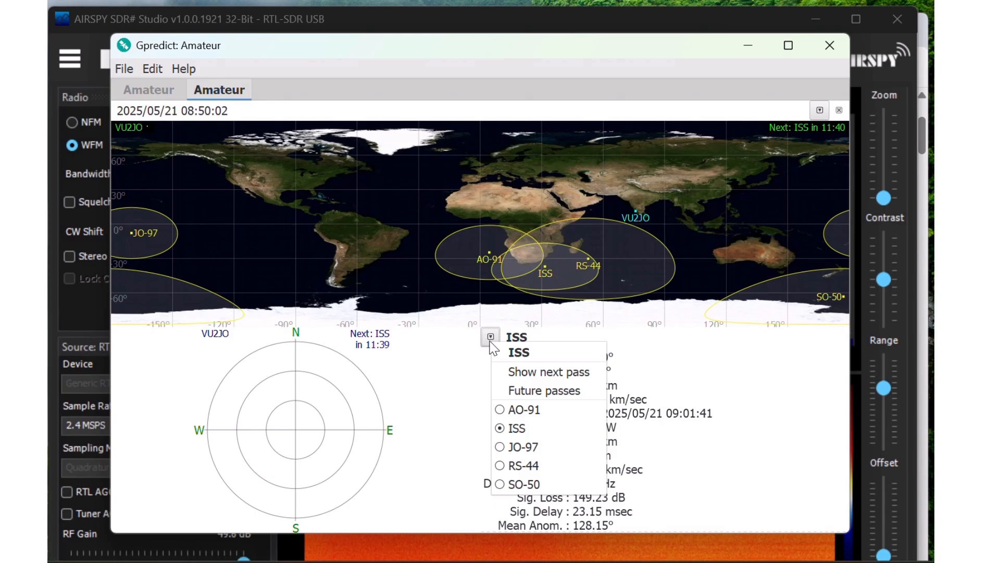
{"action": "left_click", "coordinate": [501, 466]}
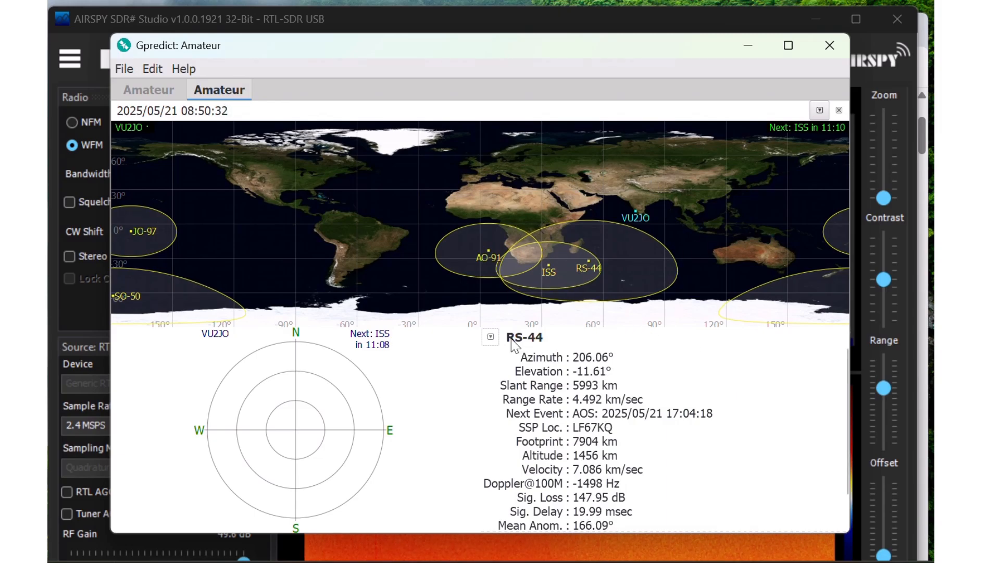
{"action": "left_click", "coordinate": [491, 338]}
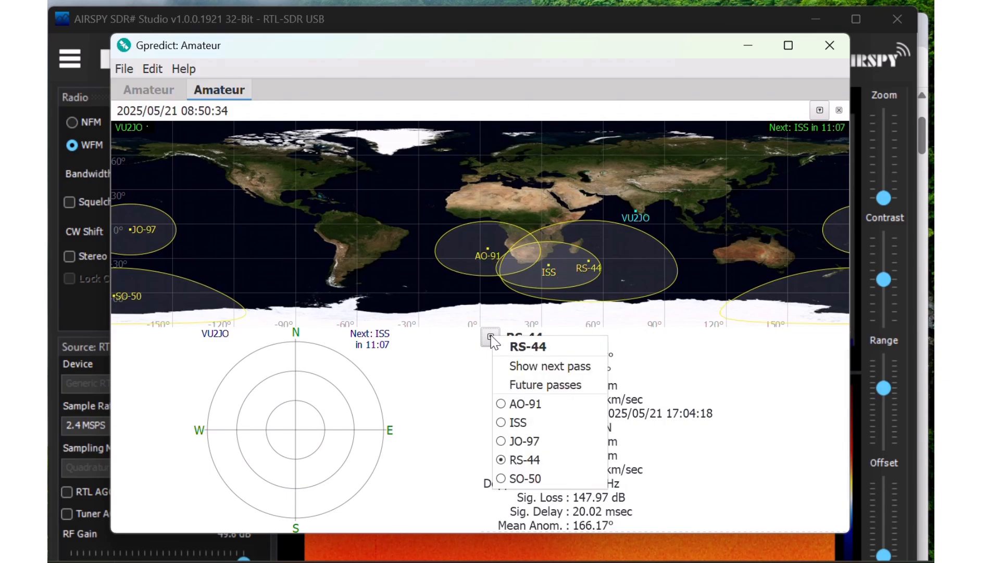
{"action": "left_click", "coordinate": [701, 344]}
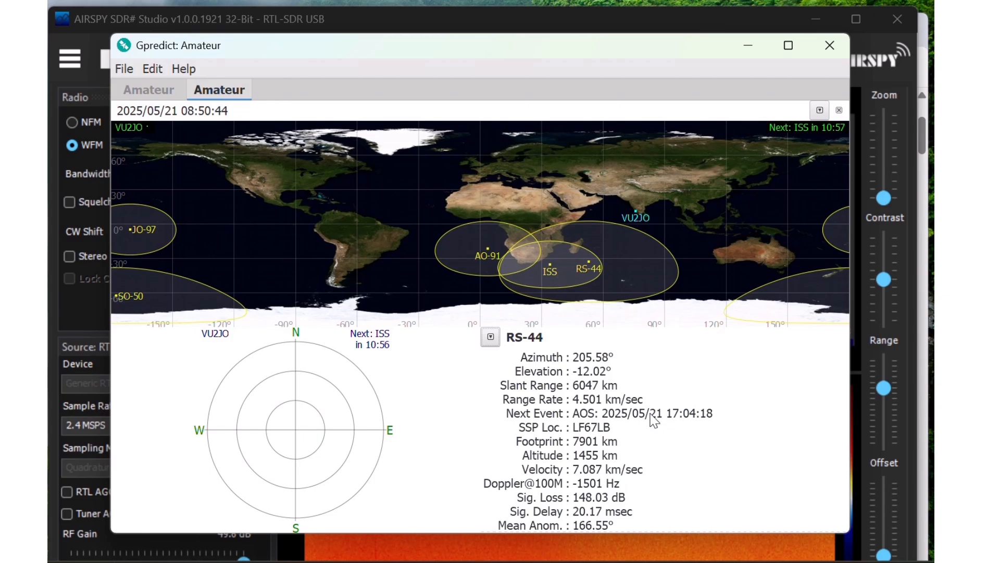
{"action": "left_click", "coordinate": [490, 337]}
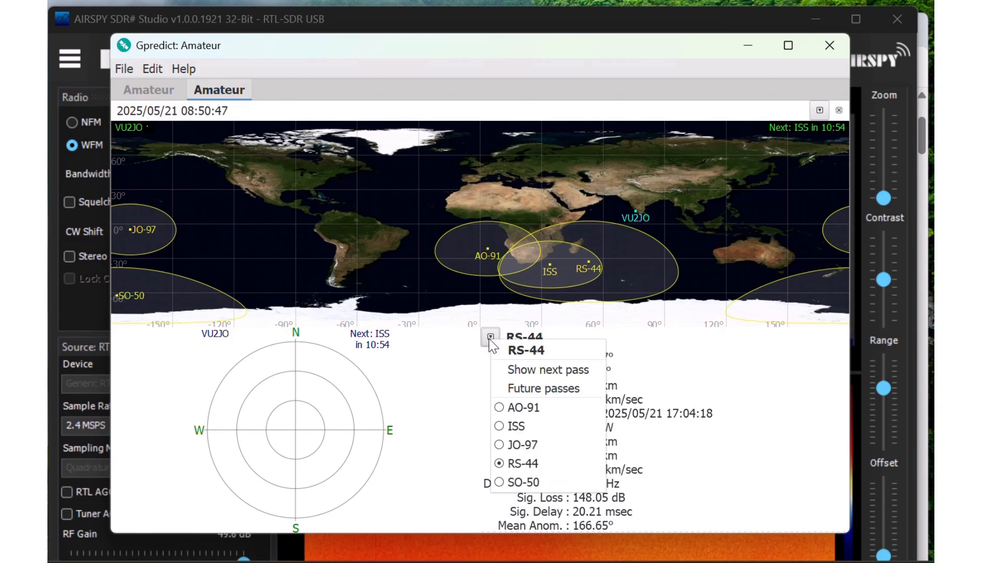
{"action": "left_click", "coordinate": [502, 426]}
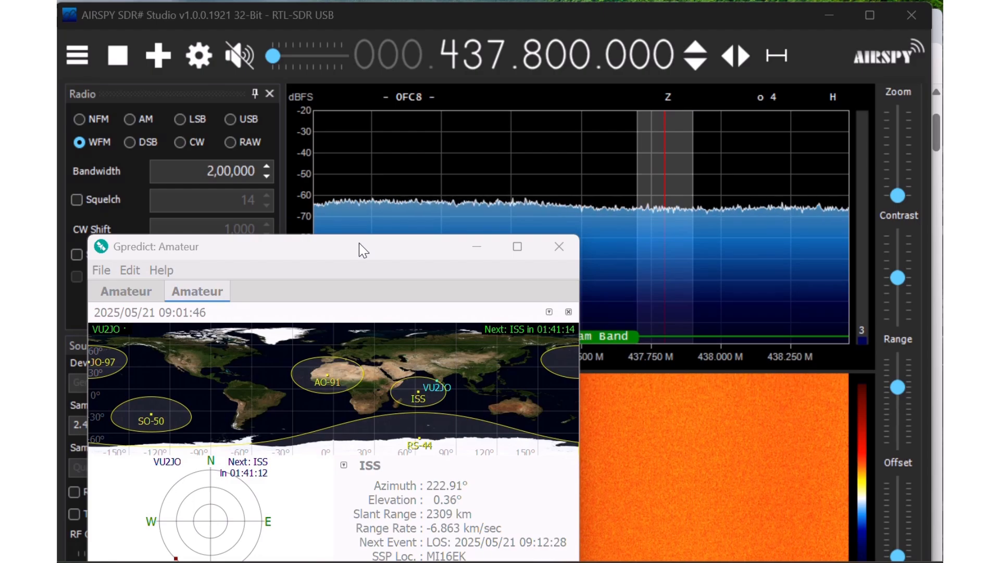
Move the main Gpredict window up to expose its polar plot, review the ISS pass in Radio Control, and minimize Radio Control.
{"action": "left_click_drag", "start_coordinate": [364, 249], "coordinate": [364, 223]}
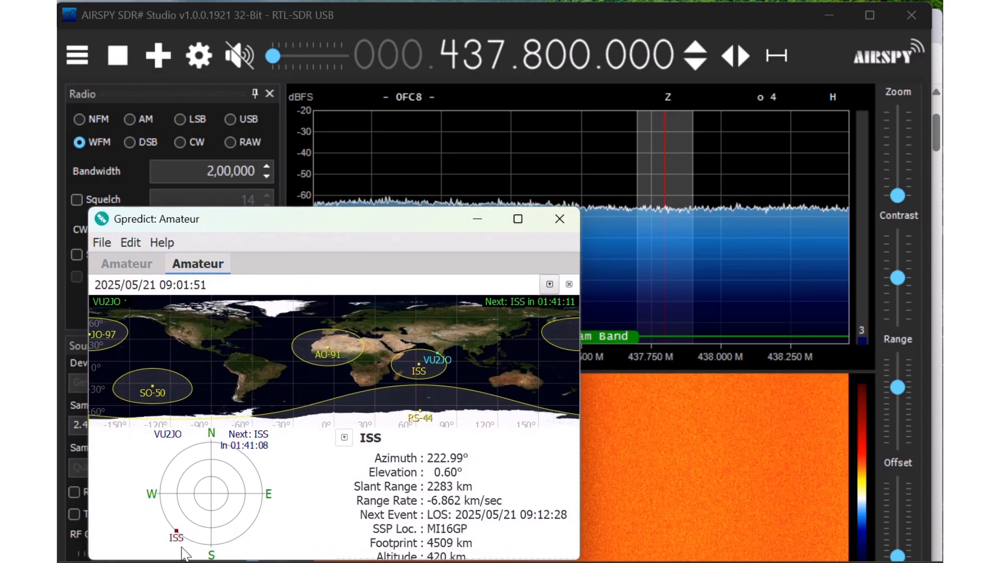
{"action": "mouse_move", "coordinate": [180, 540]}
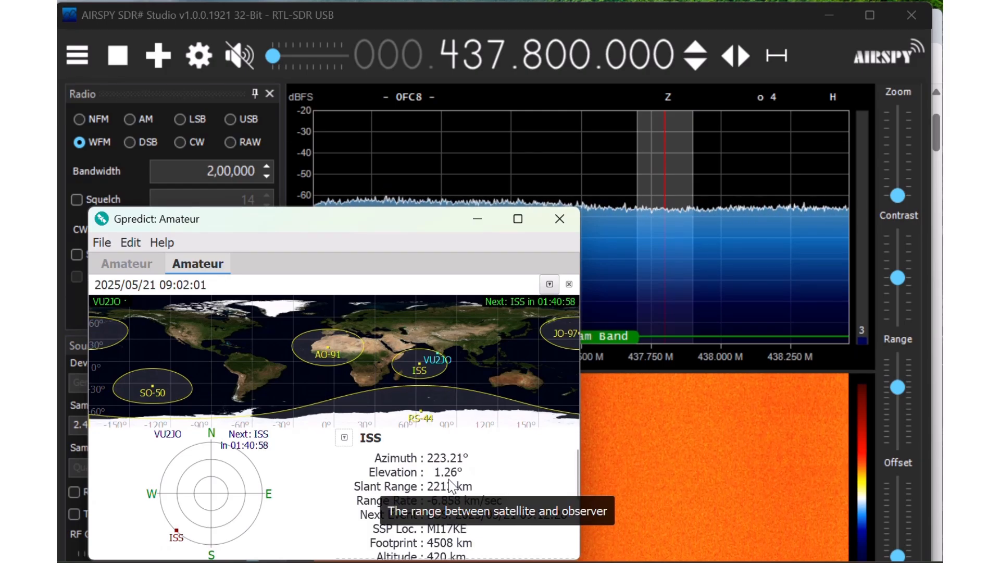
{"action": "mouse_move", "coordinate": [672, 561]}
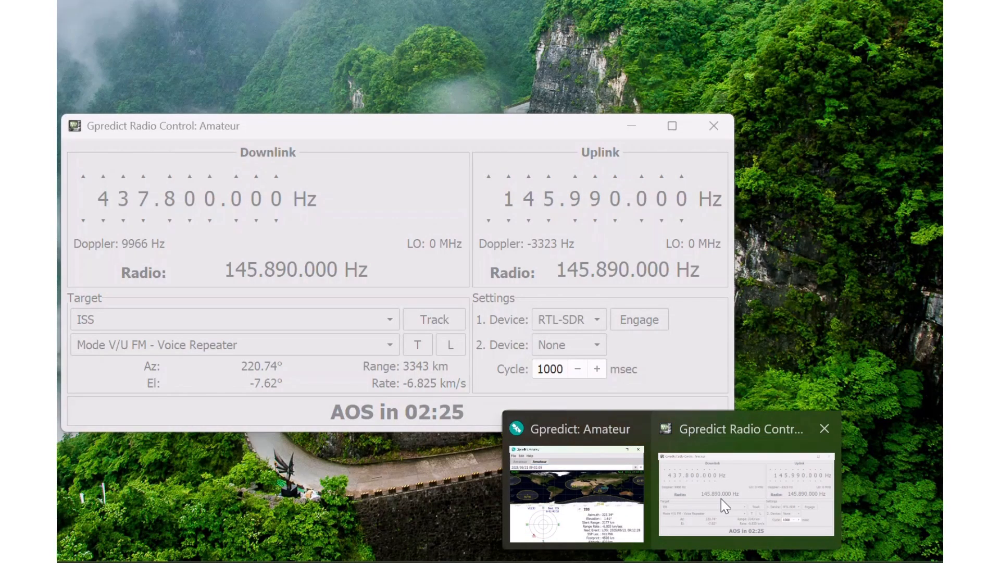
{"action": "left_click", "coordinate": [721, 498]}
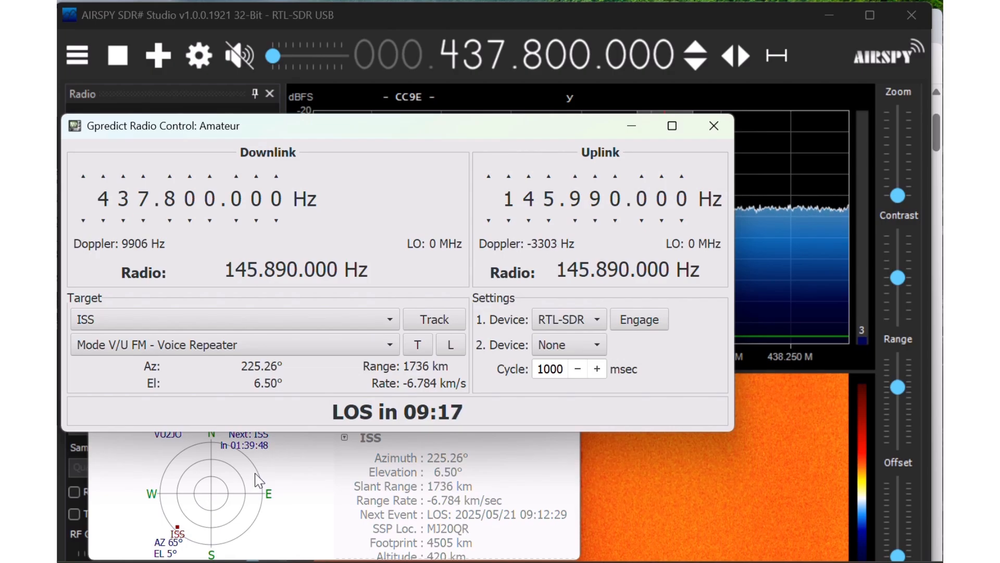
{"action": "left_click", "coordinate": [627, 126]}
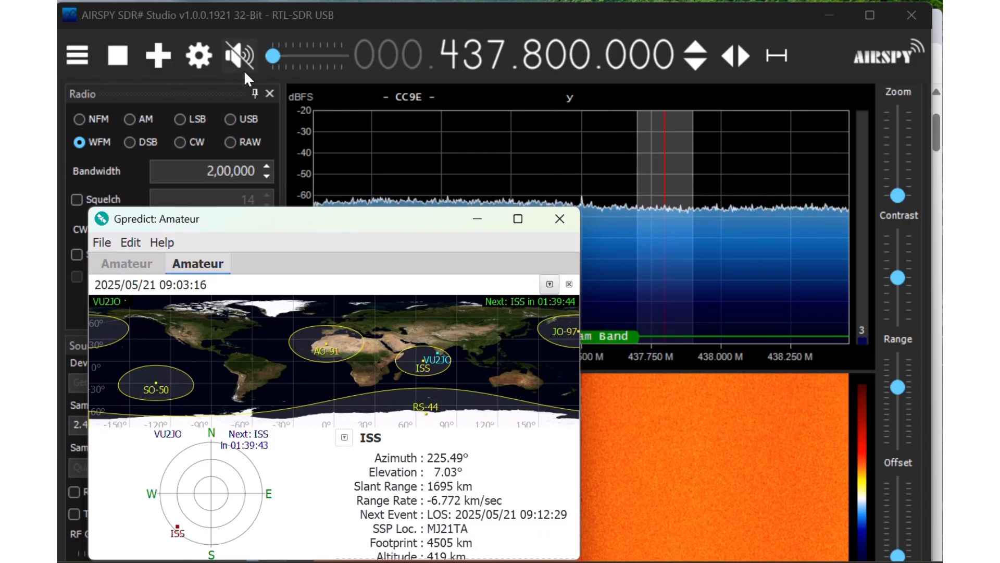
Raise the SDR# audio volume to -13 and mute it, check the ISS pass in Gpredict, and unmute the audio.
{"action": "left_click_drag", "start_coordinate": [283, 55], "coordinate": [319, 55]}
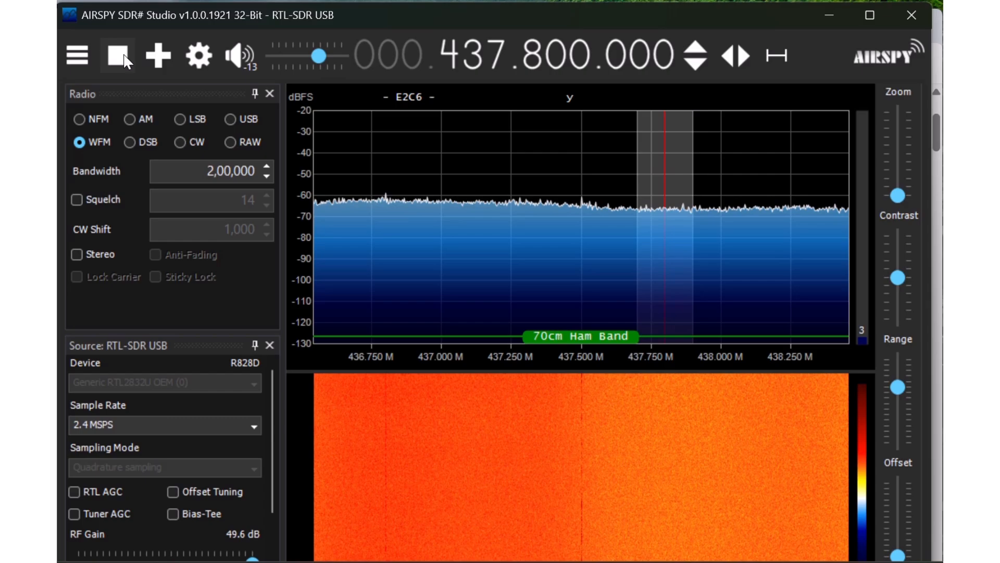
{"action": "left_click", "coordinate": [241, 58]}
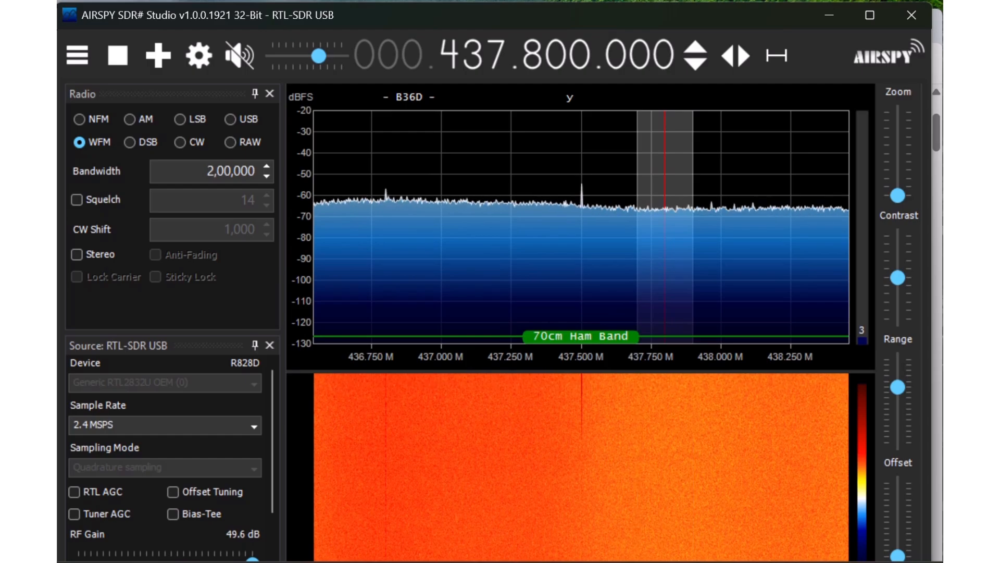
{"action": "mouse_move", "coordinate": [672, 561]}
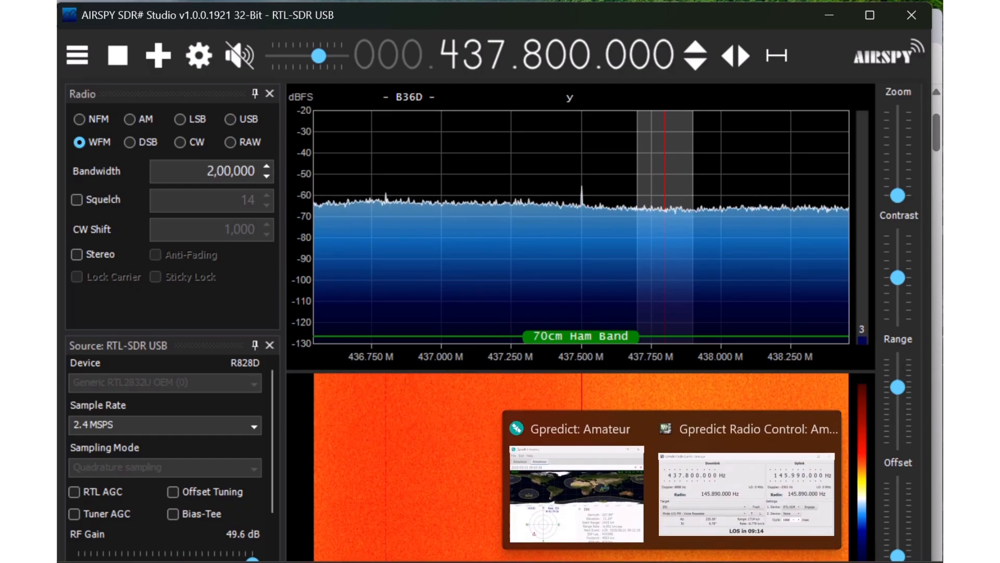
{"action": "mouse_move", "coordinate": [584, 483]}
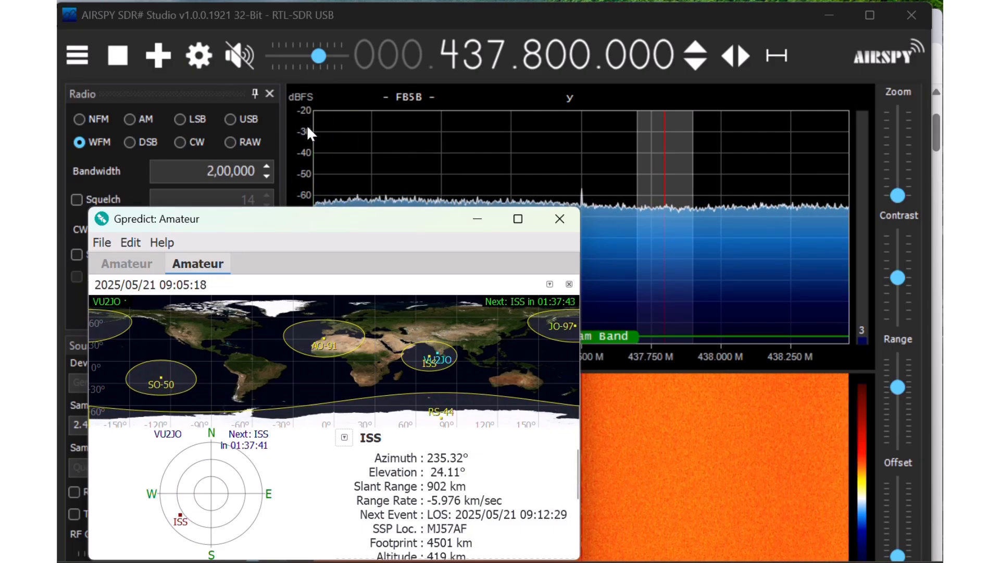
{"action": "left_click", "coordinate": [245, 55]}
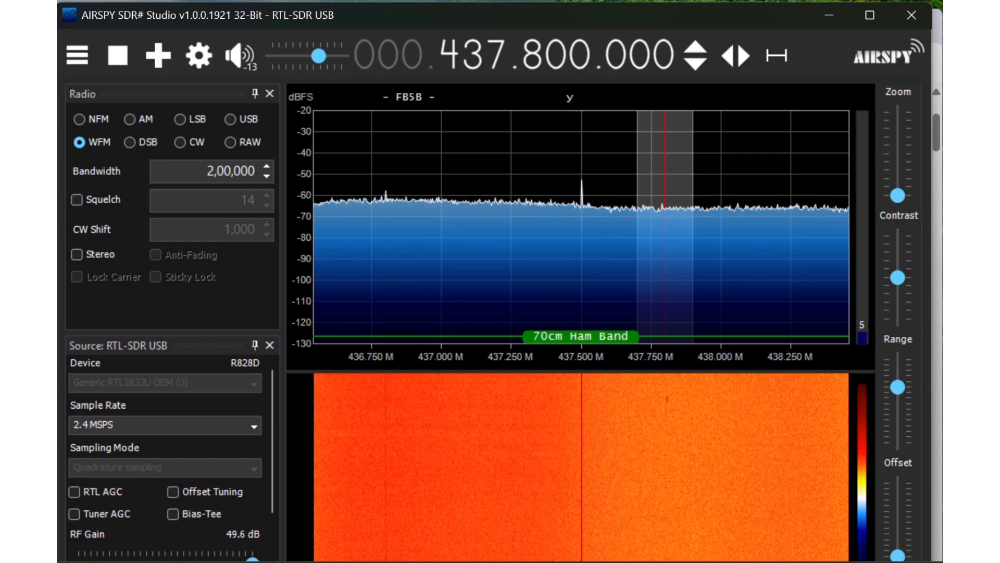
Return to Gpredict, review the ISS Doppler data in Radio Control, dismiss that window, and inspect the ISS position on the polar plot.
{"action": "mouse_move", "coordinate": [672, 562]}
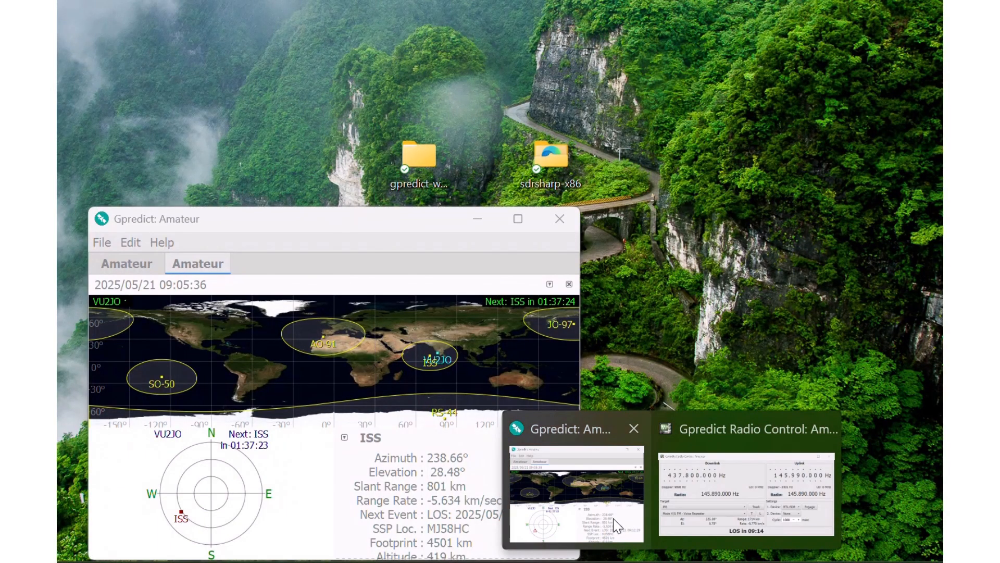
{"action": "left_click", "coordinate": [613, 520]}
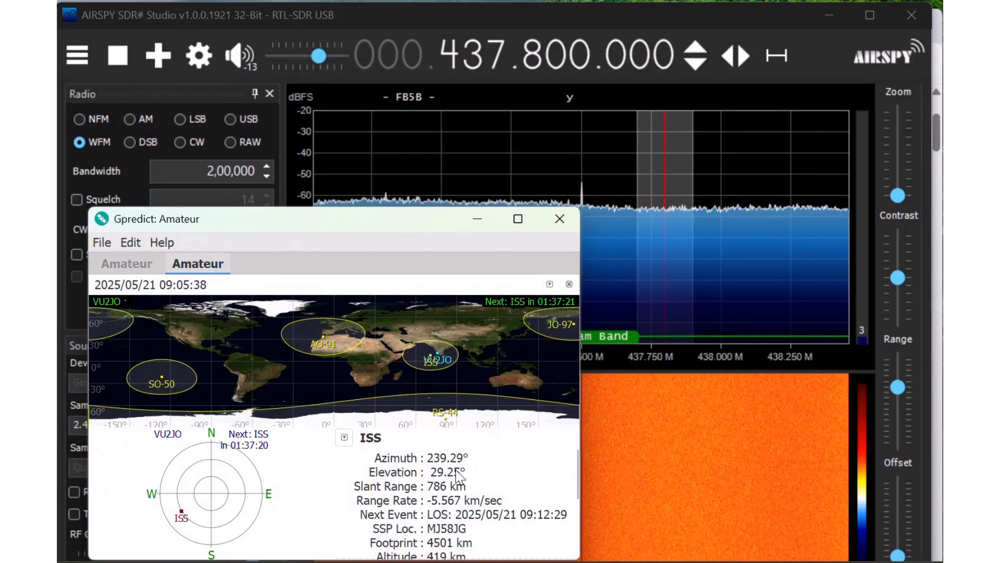
{"action": "mouse_move", "coordinate": [672, 562]}
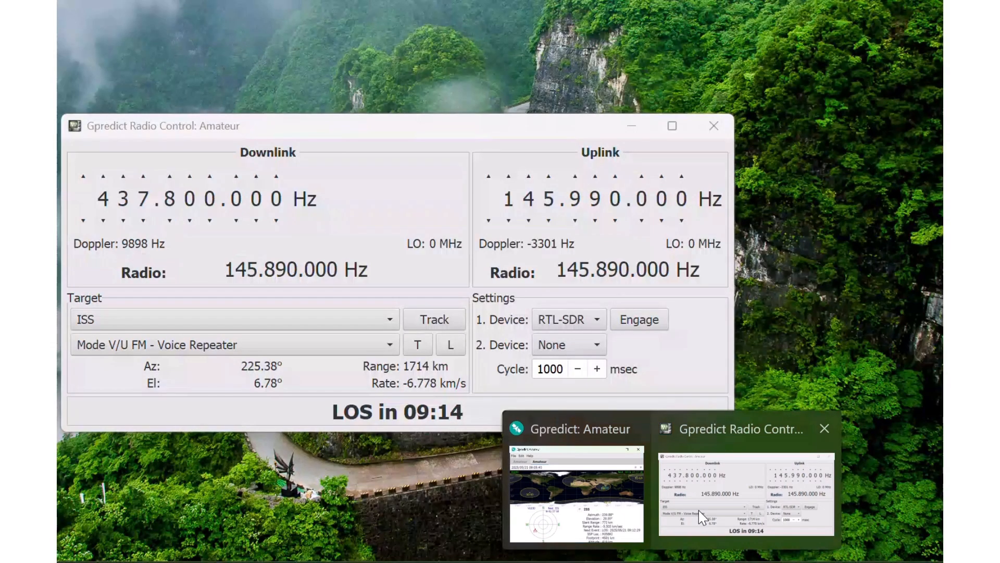
{"action": "left_click", "coordinate": [698, 510]}
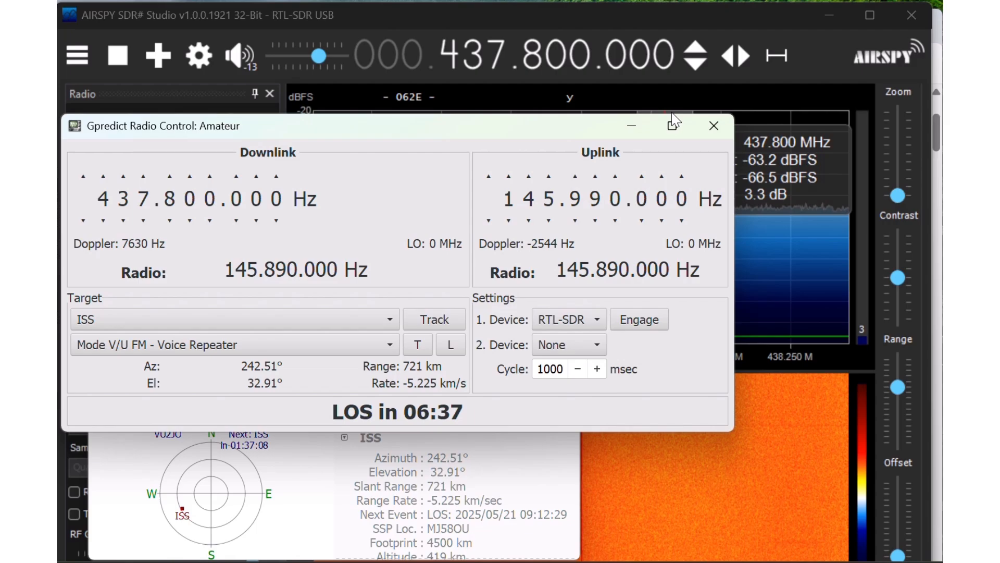
{"action": "left_click", "coordinate": [705, 126]}
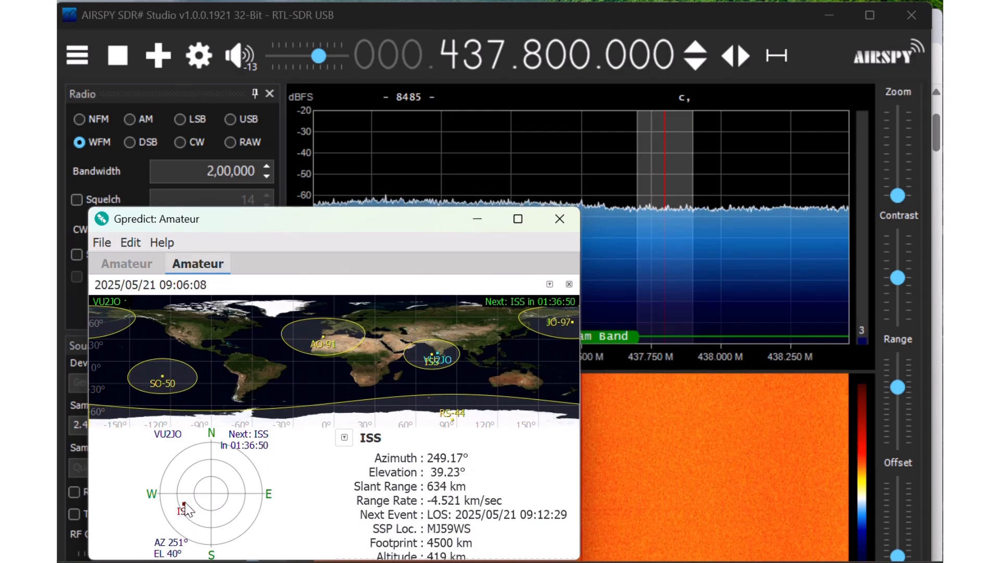
{"action": "mouse_move", "coordinate": [186, 509]}
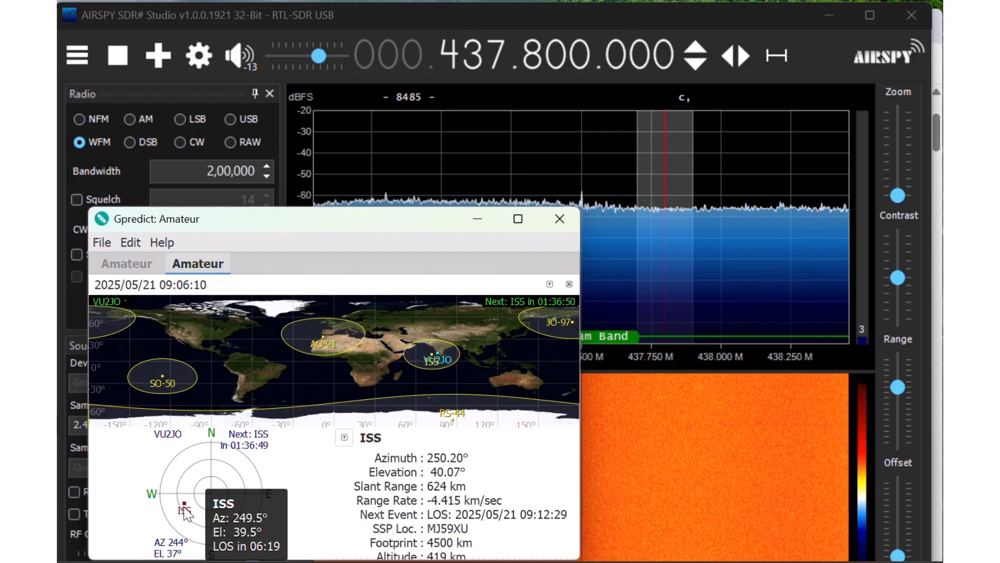